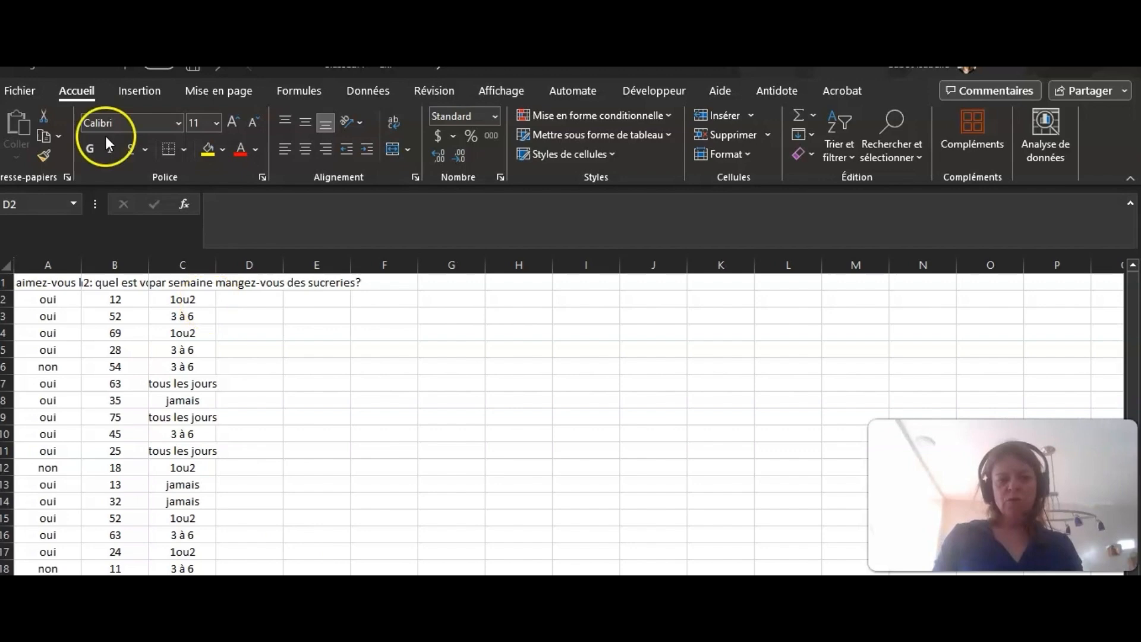
Read the full survey questions in the header cells A1, B1 and C1.
left_click(43, 284)
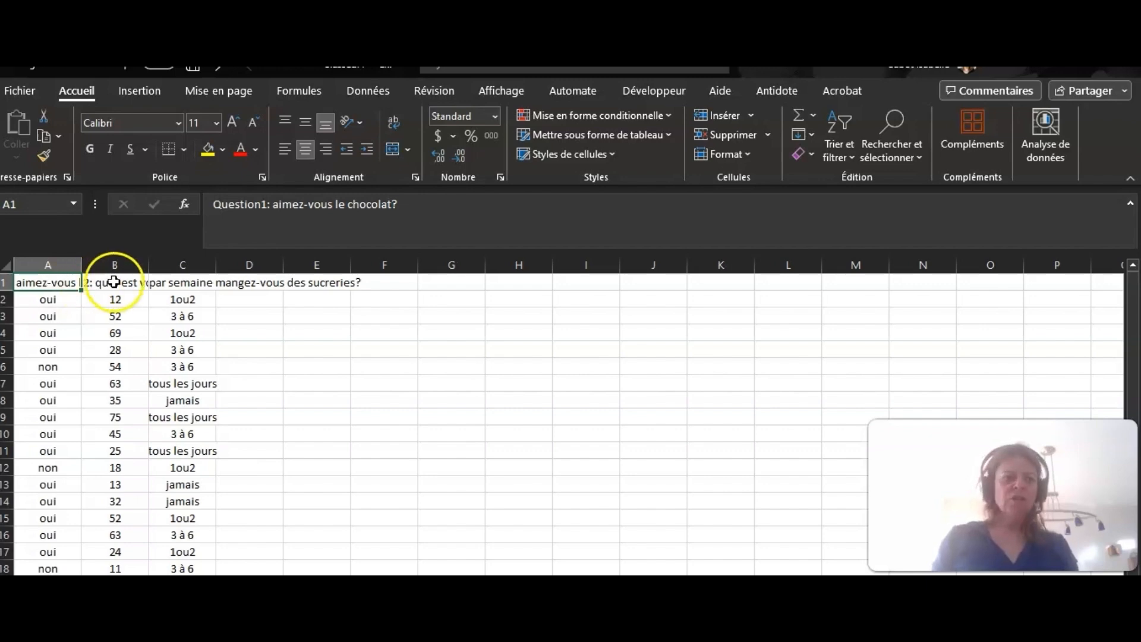
left_click(115, 284)
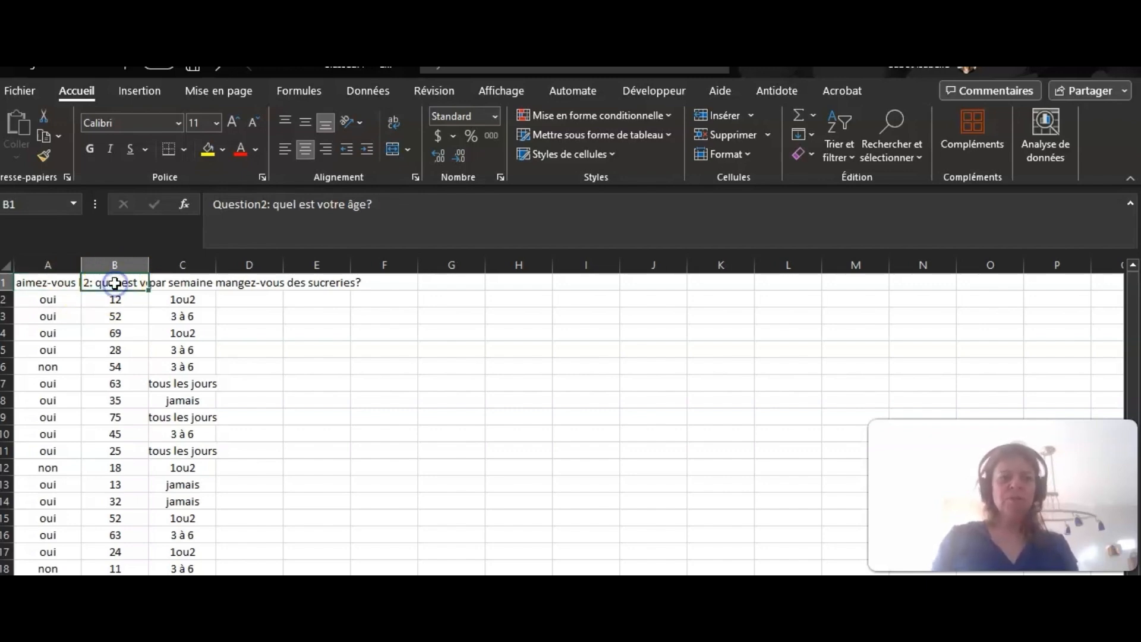
left_click(165, 283)
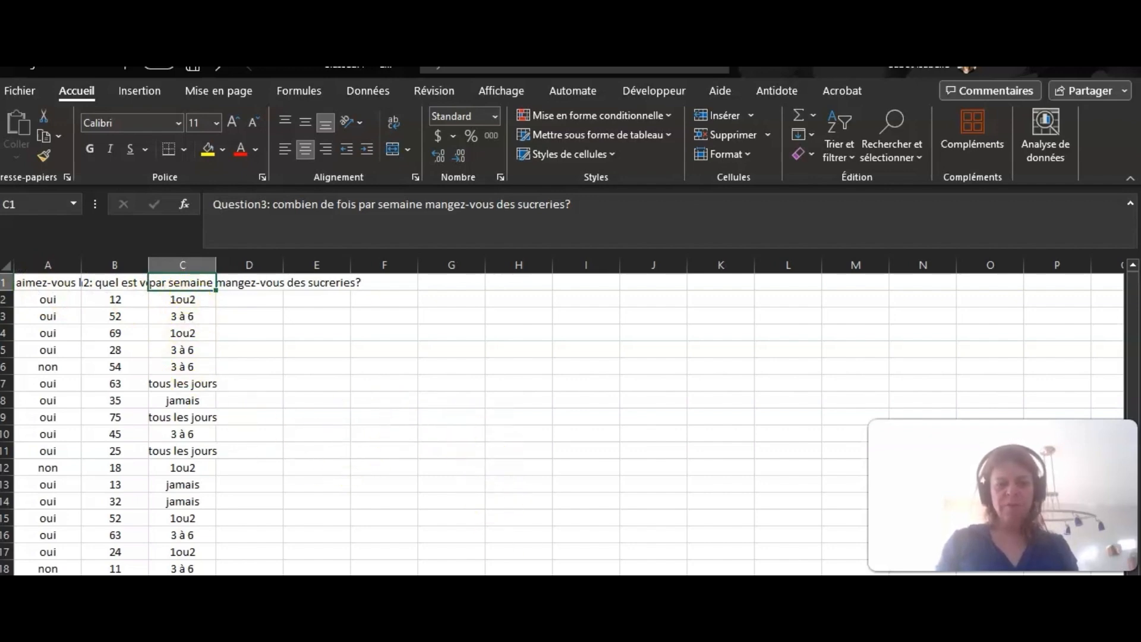
Switch to the SPSS variable view and review the value labels defined for the Choco variable.
mouse_move(550, 636)
left_click(550, 601)
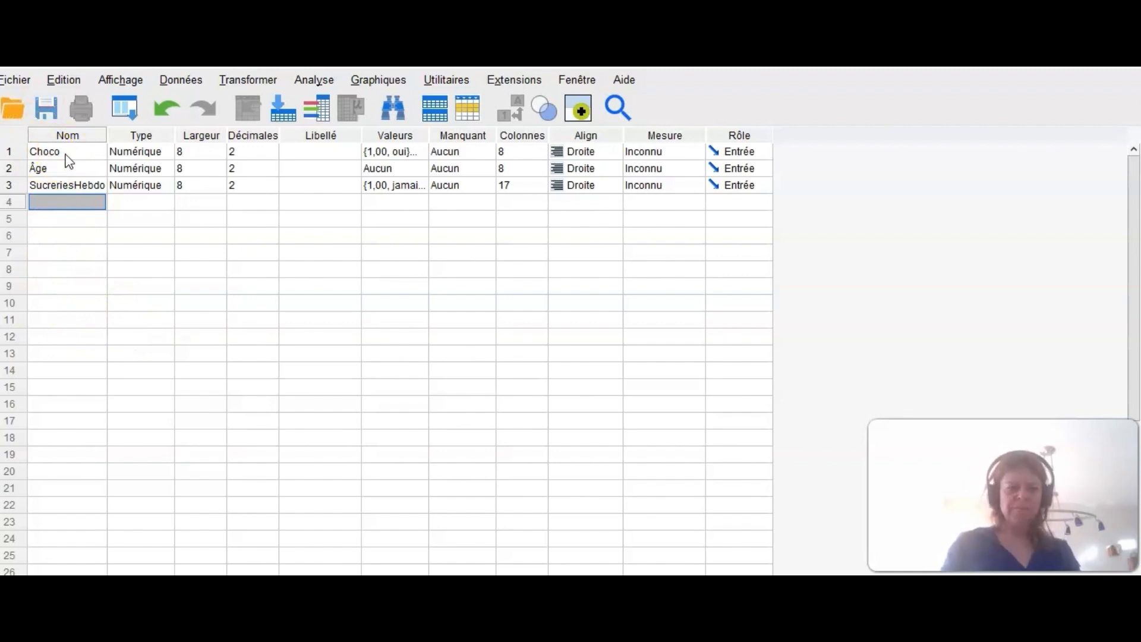
left_click(420, 154)
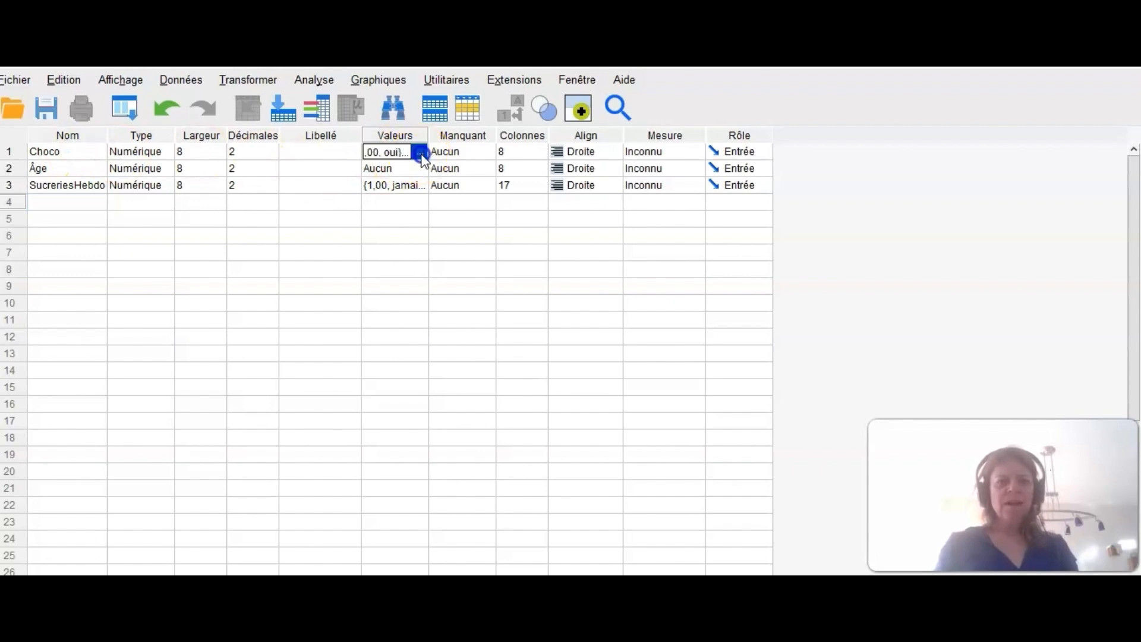
left_click(421, 154)
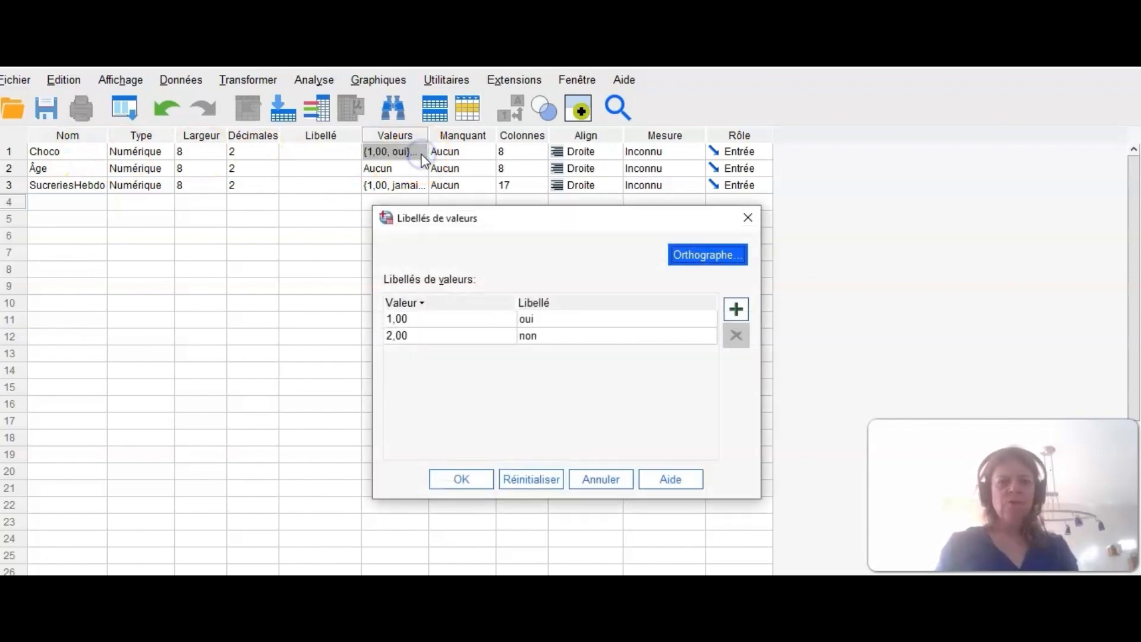
left_click(458, 482)
Set the measurement level of the Choco variable to Nominales.
left_click(705, 153)
left_click(685, 152)
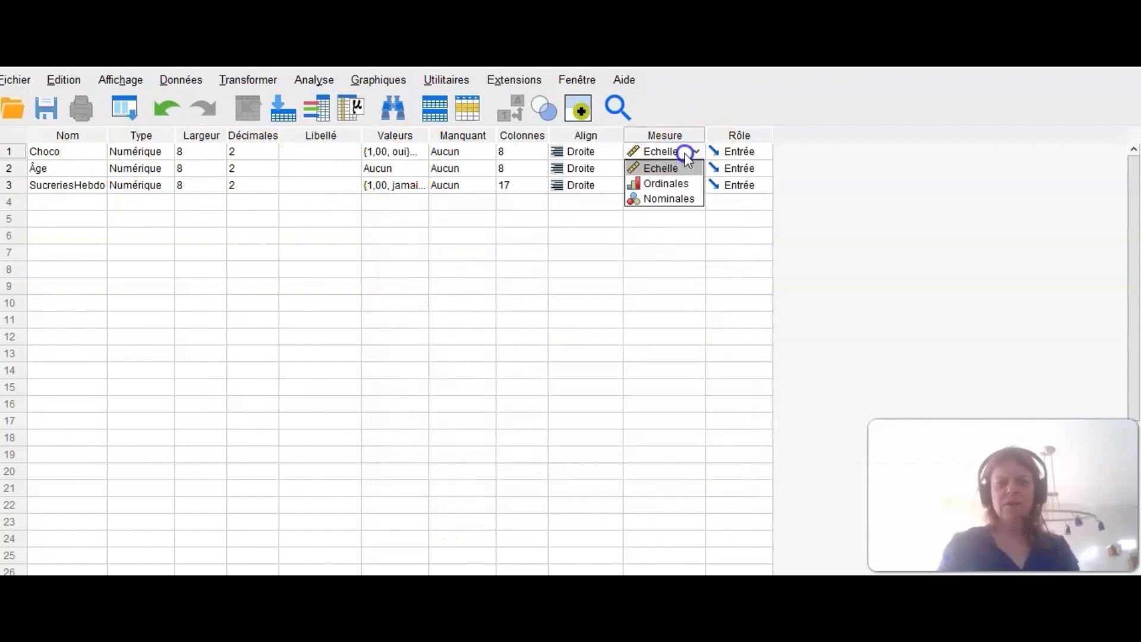
left_click(675, 200)
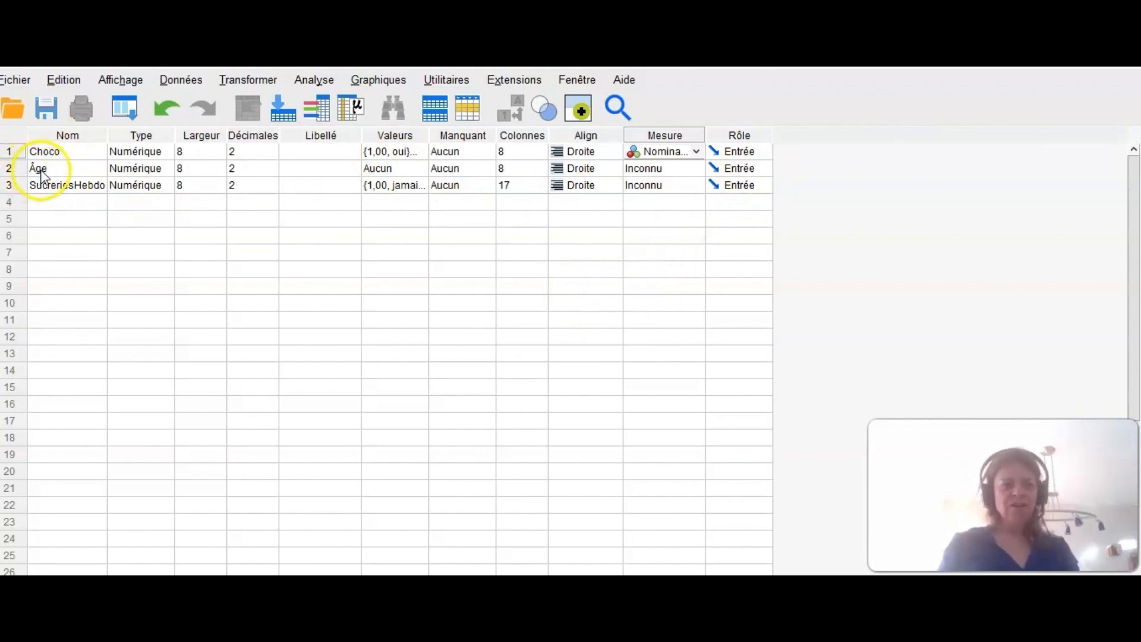
Set the measurement level of the Âge variable to Echelle.
left_click(697, 170)
left_click(699, 168)
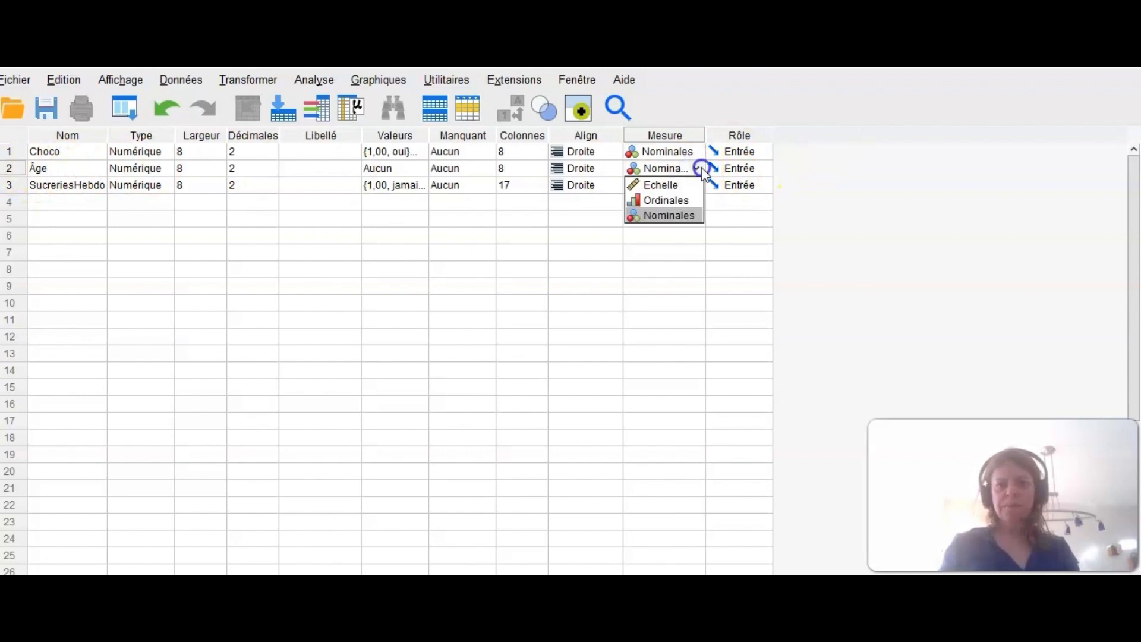
left_click(676, 184)
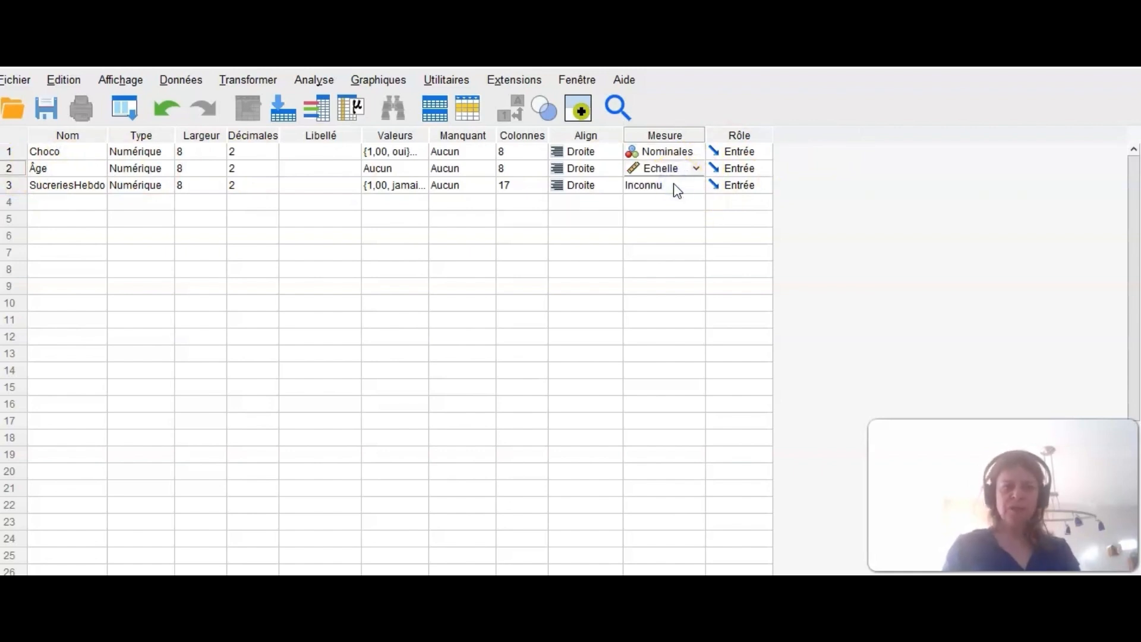
left_click(680, 215)
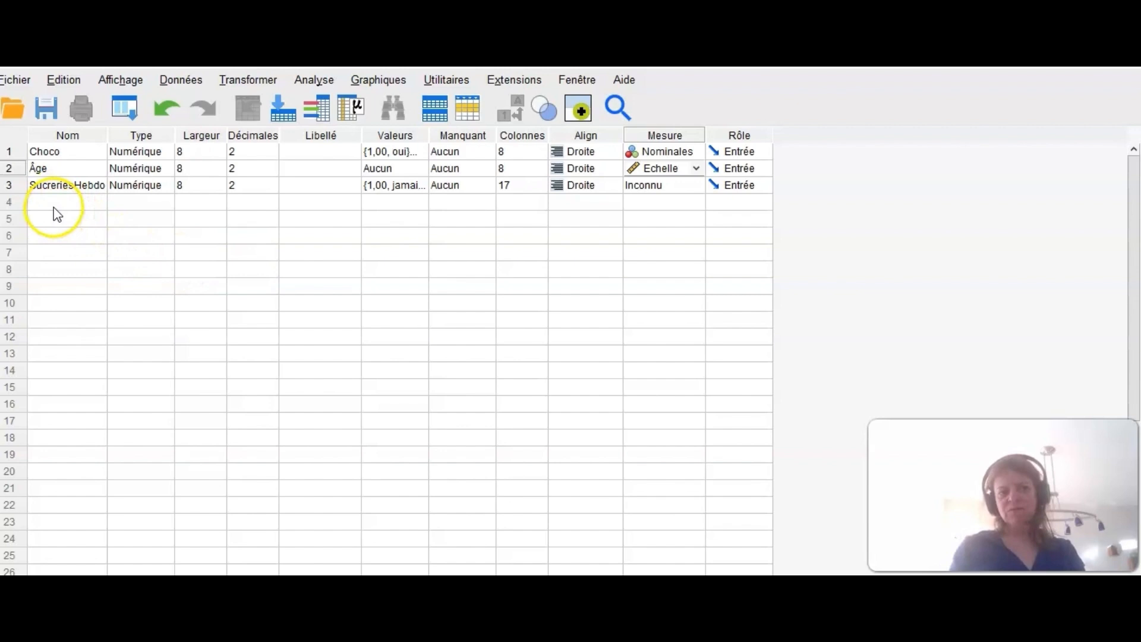
Set the measurement level of the SucreriesHebdo variable to Ordinales.
left_click(663, 188)
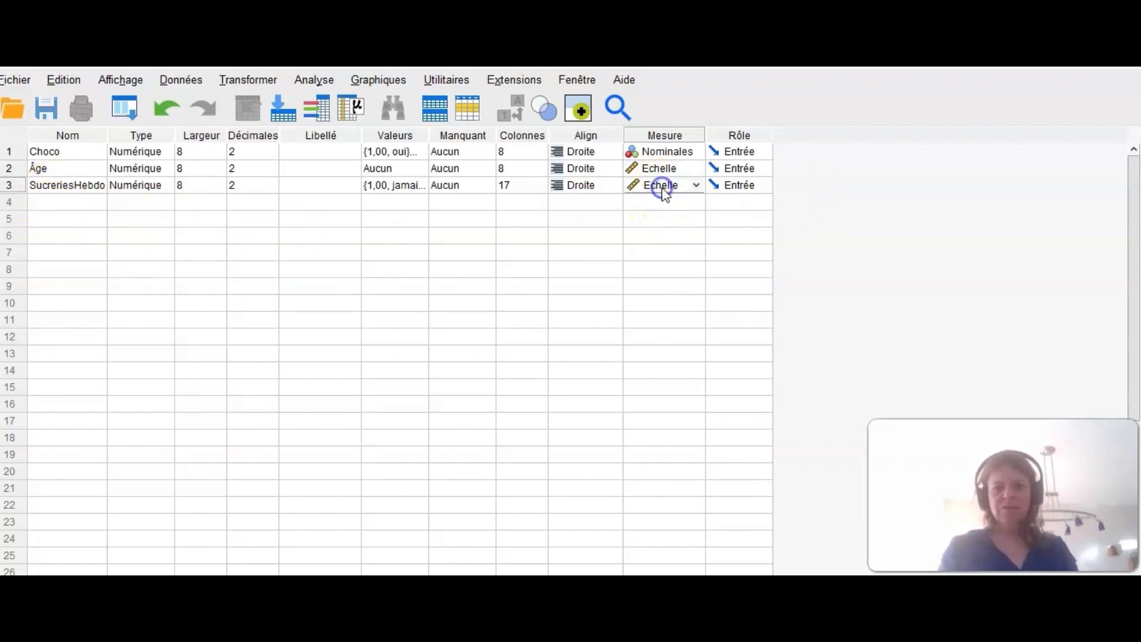
left_click(698, 187)
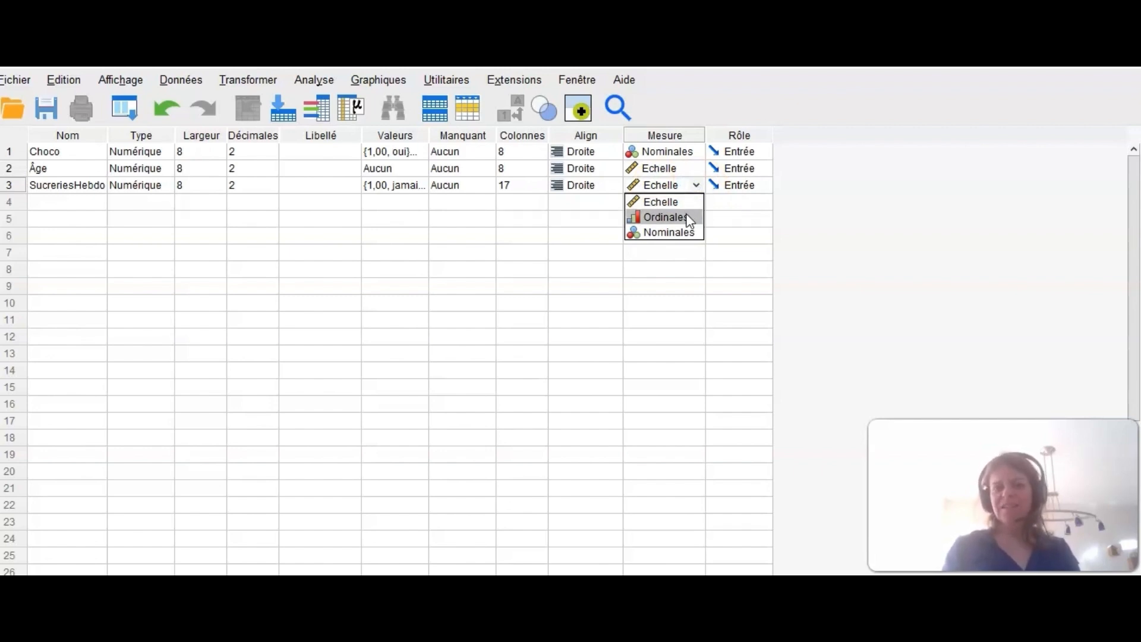
left_click(690, 219)
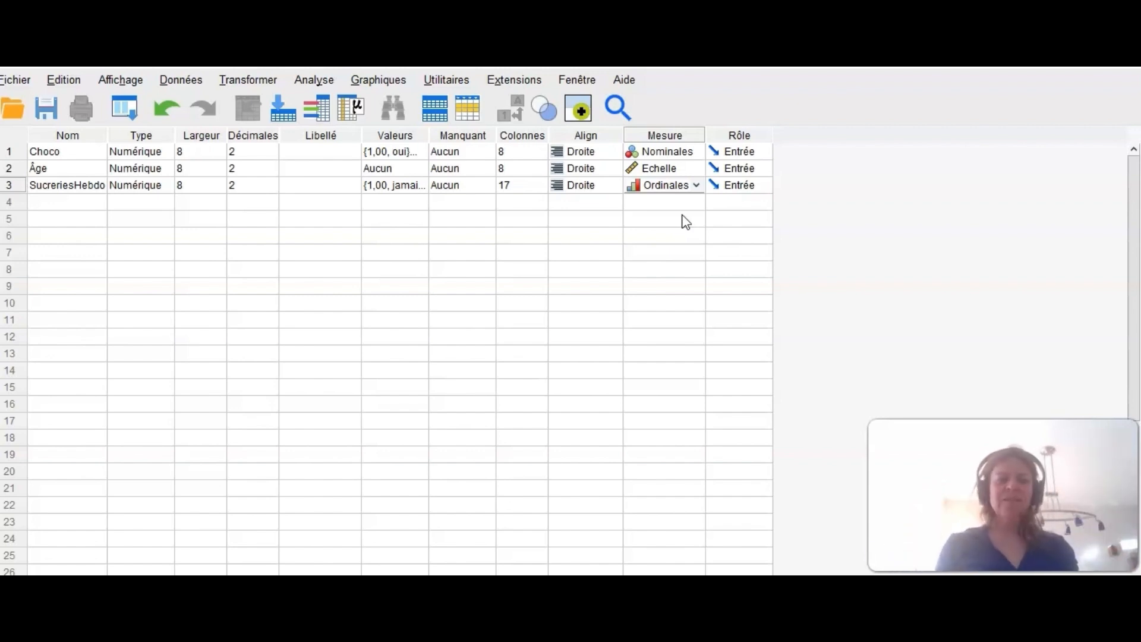
Review the value labels defined for the SucreriesHebdo variable and close them.
left_click(411, 186)
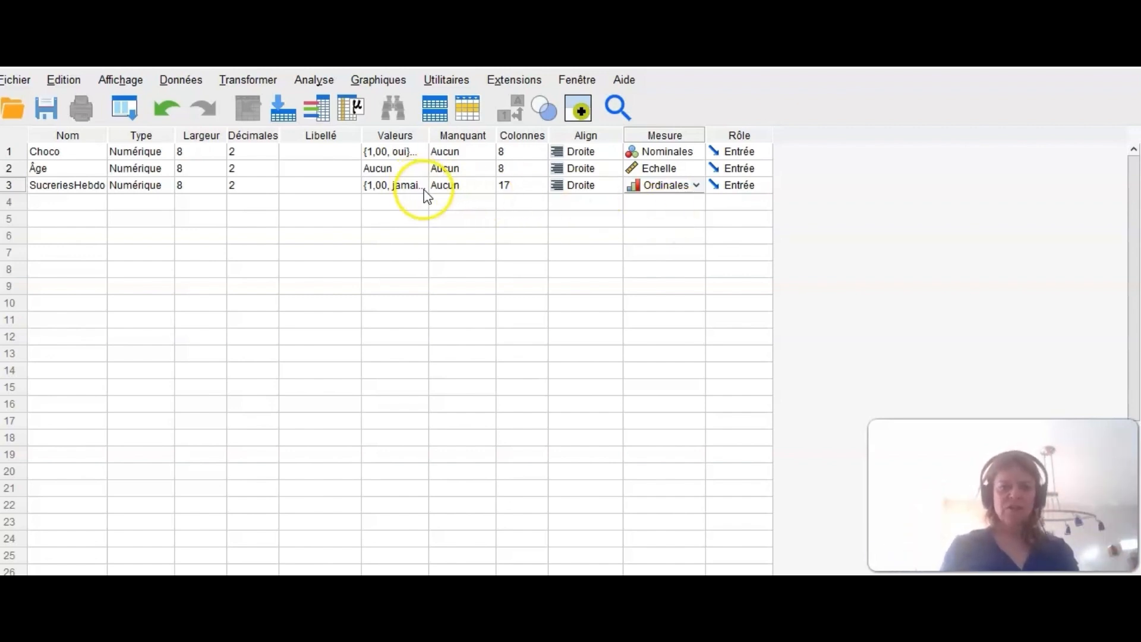
left_click(424, 187)
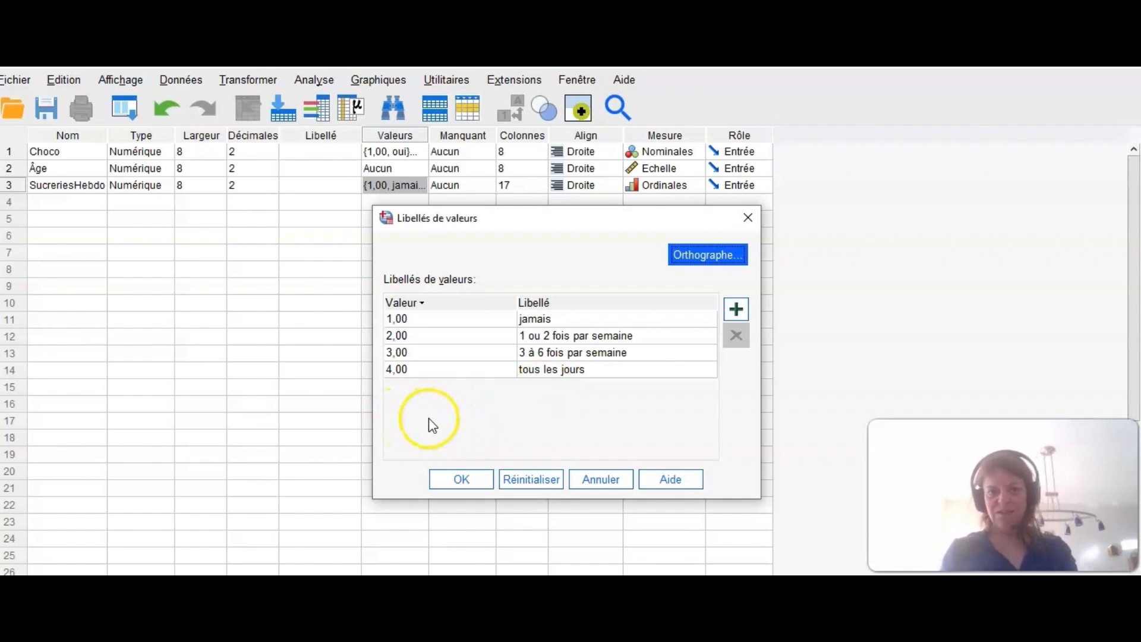
left_click(450, 481)
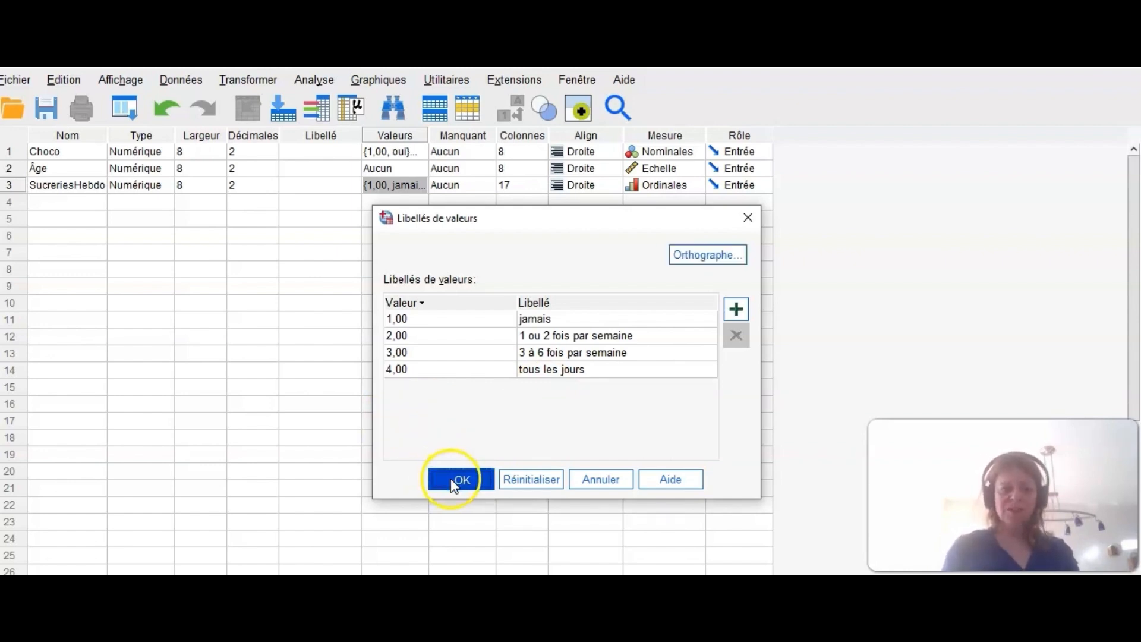
left_click(74, 201)
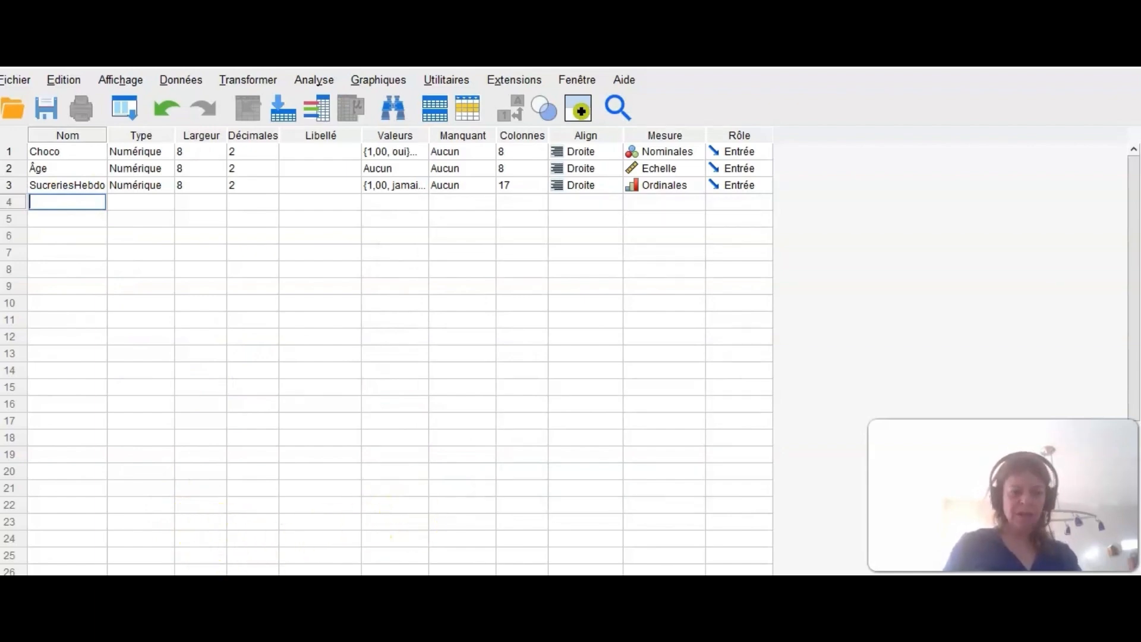
Switch back to the Excel survey sheet and insert an empty column before the Question2 age column.
left_click(385, 571)
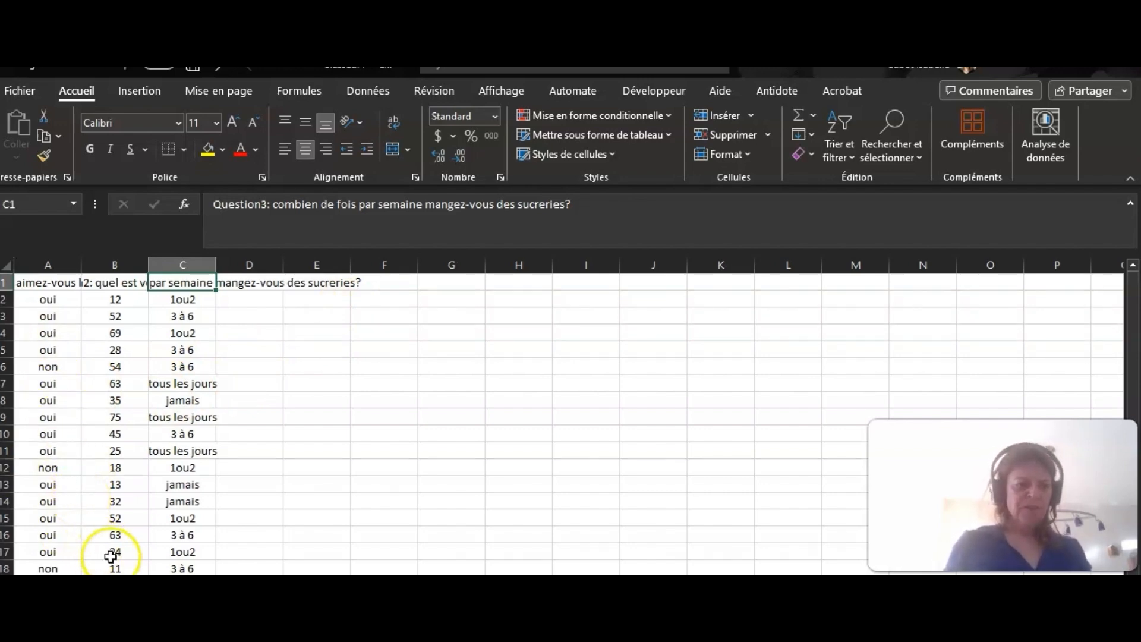
left_click(116, 262)
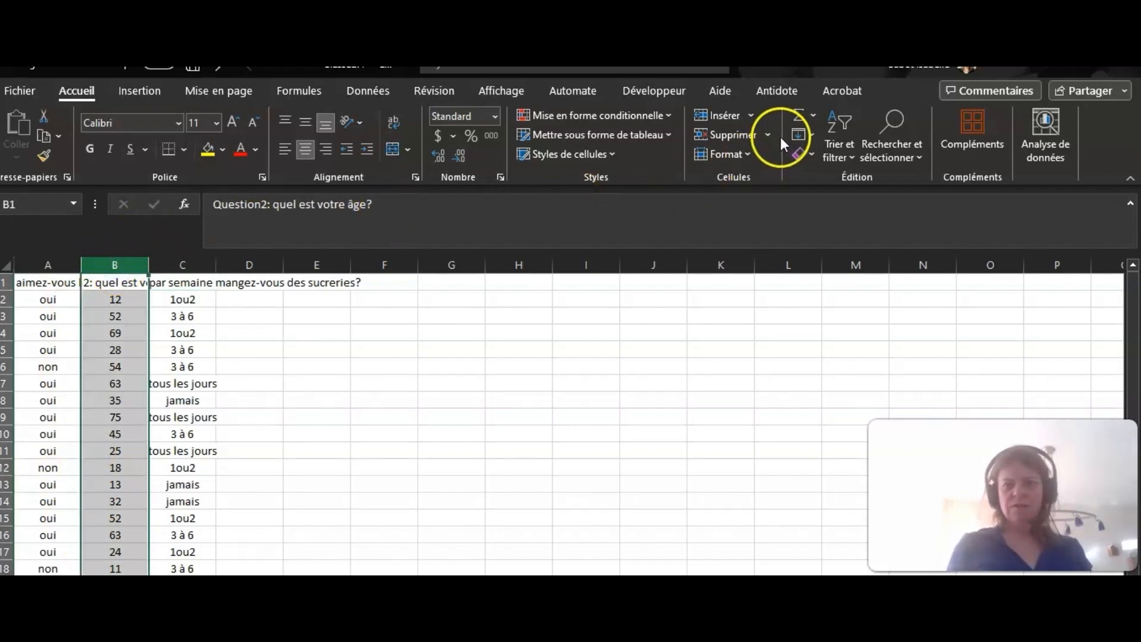
left_click(752, 115)
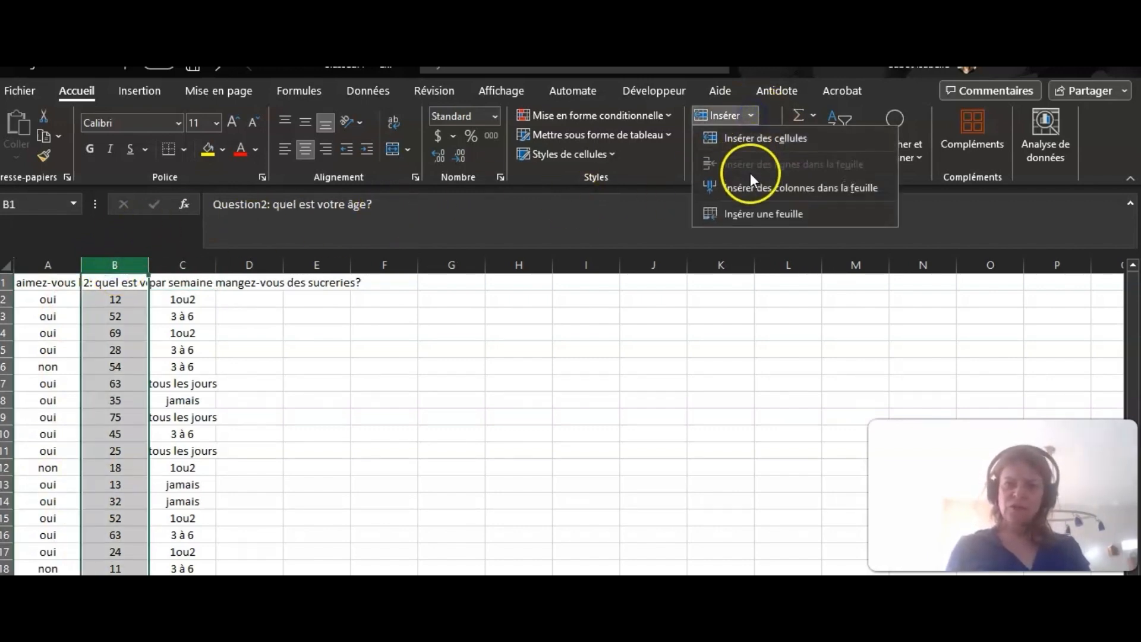
left_click(741, 188)
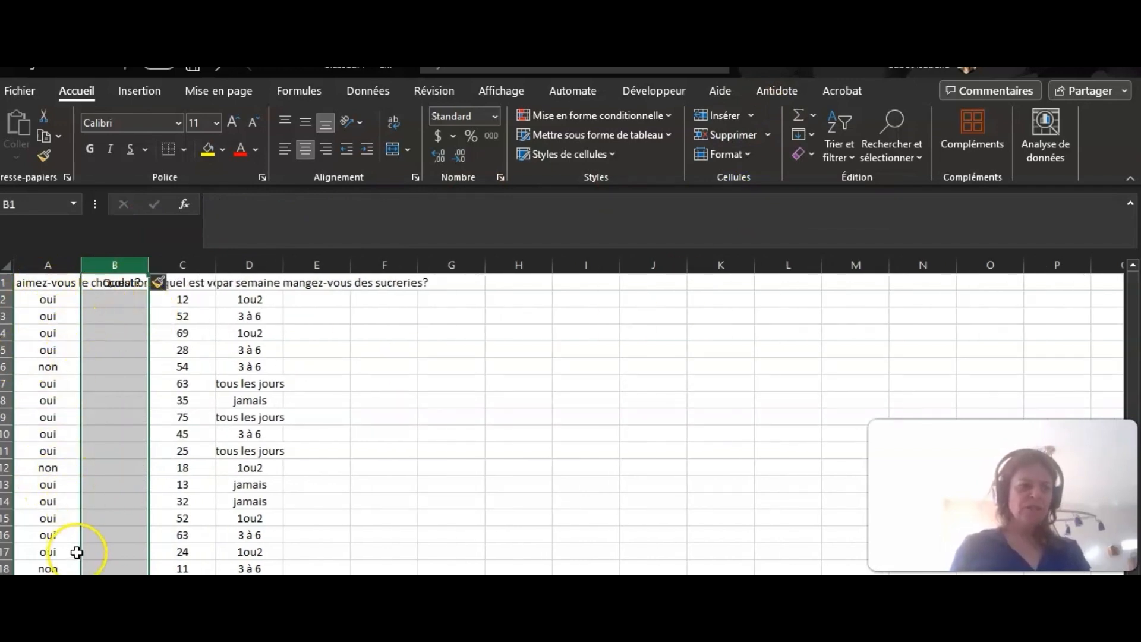
Insert the SI.CONDITIONS function in cell B2 of the new column.
left_click(113, 303)
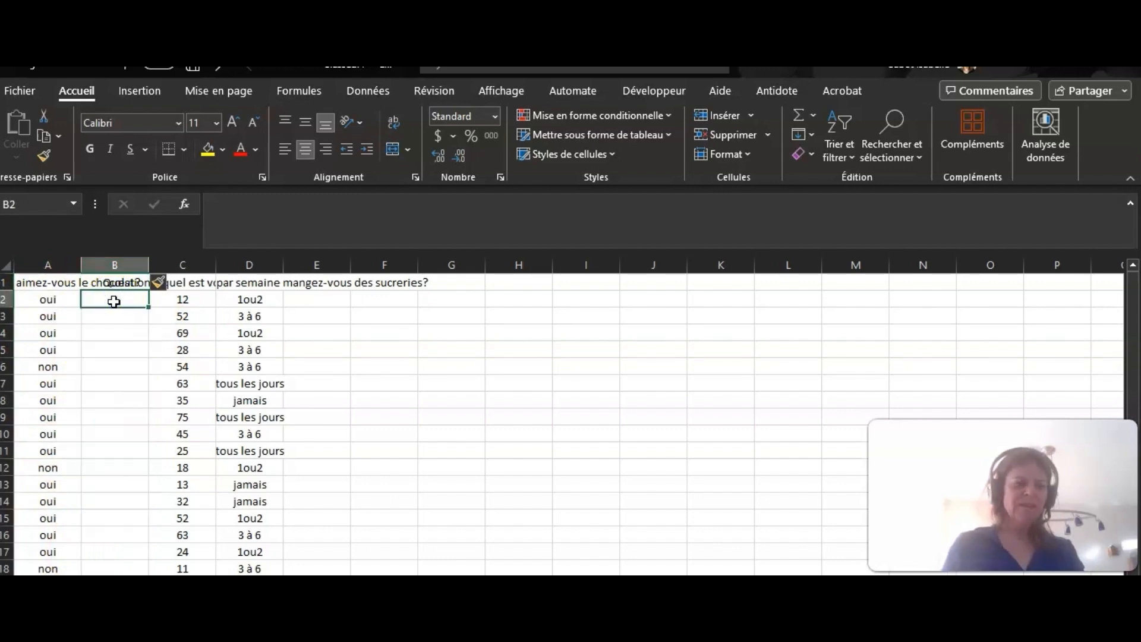
left_click(123, 304)
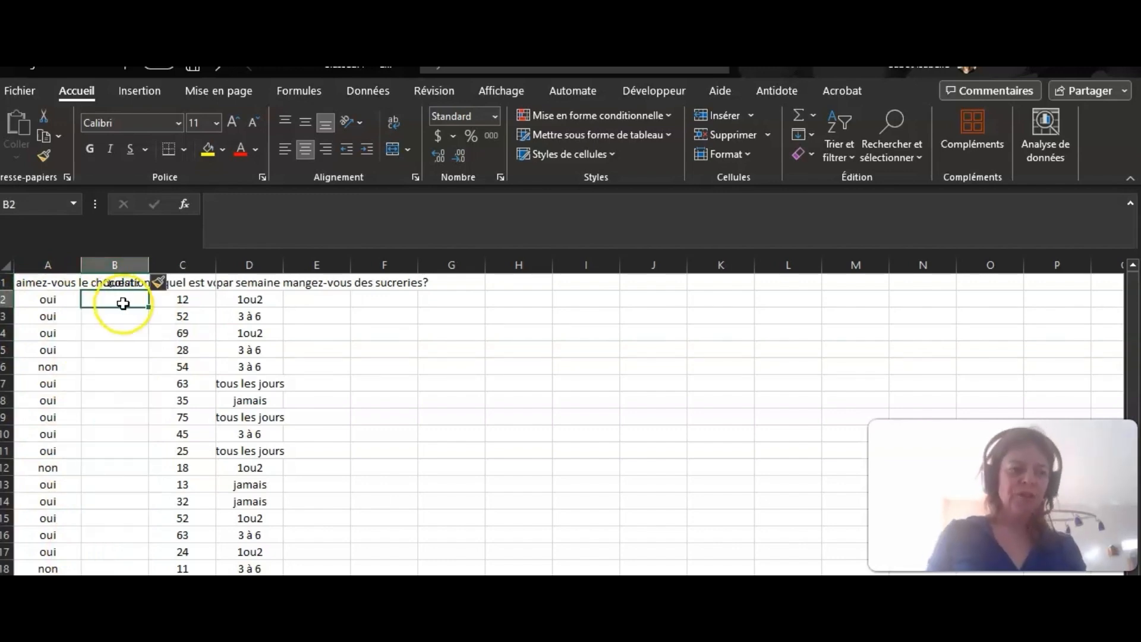
left_click(184, 204)
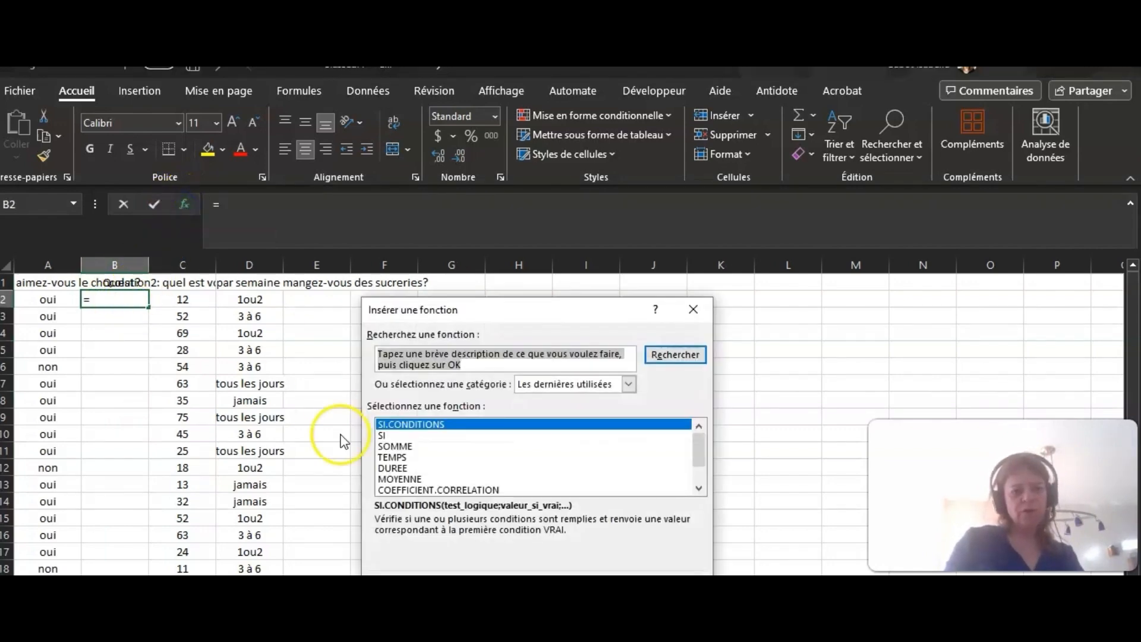
left_click(419, 425)
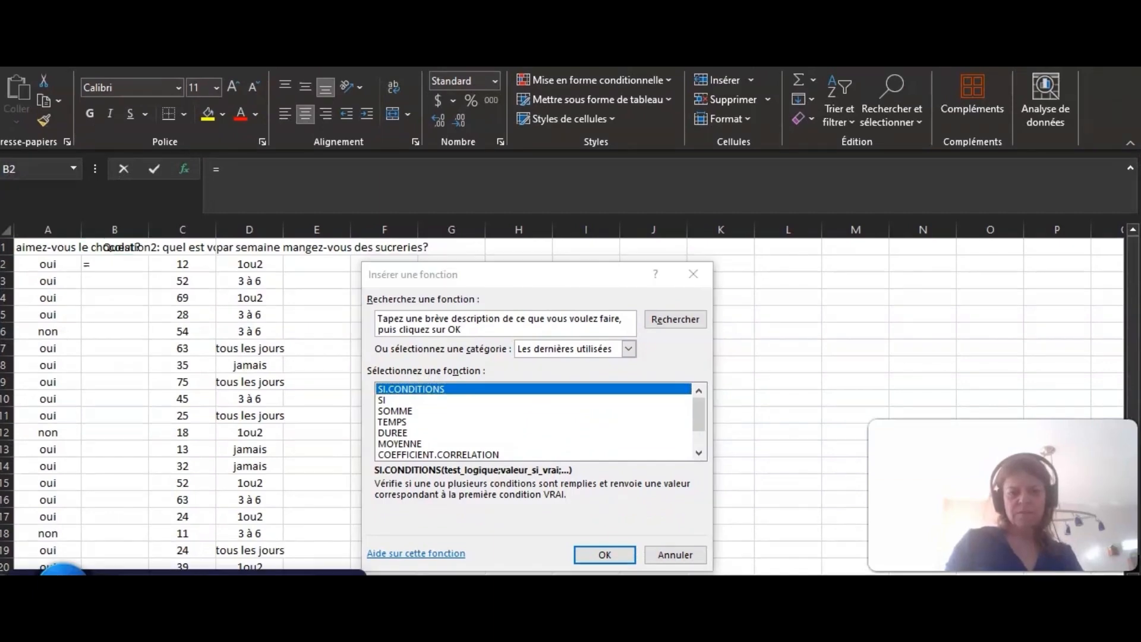
left_click(604, 555)
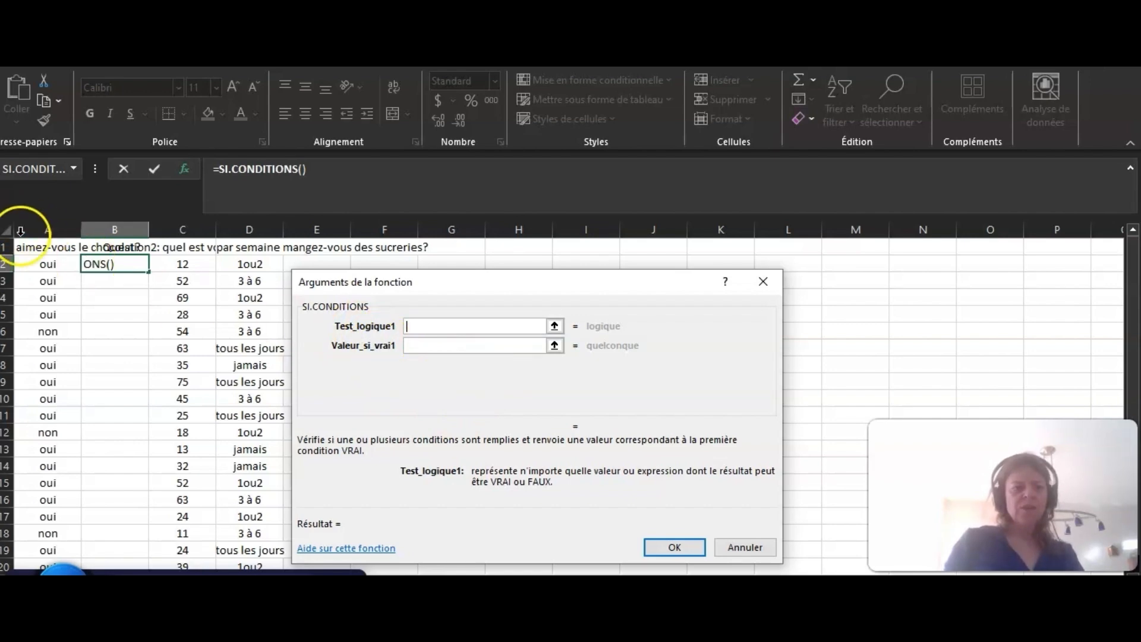
Define the first condition of the function as A2="oui" with 1 as the value if true.
left_click(49, 265)
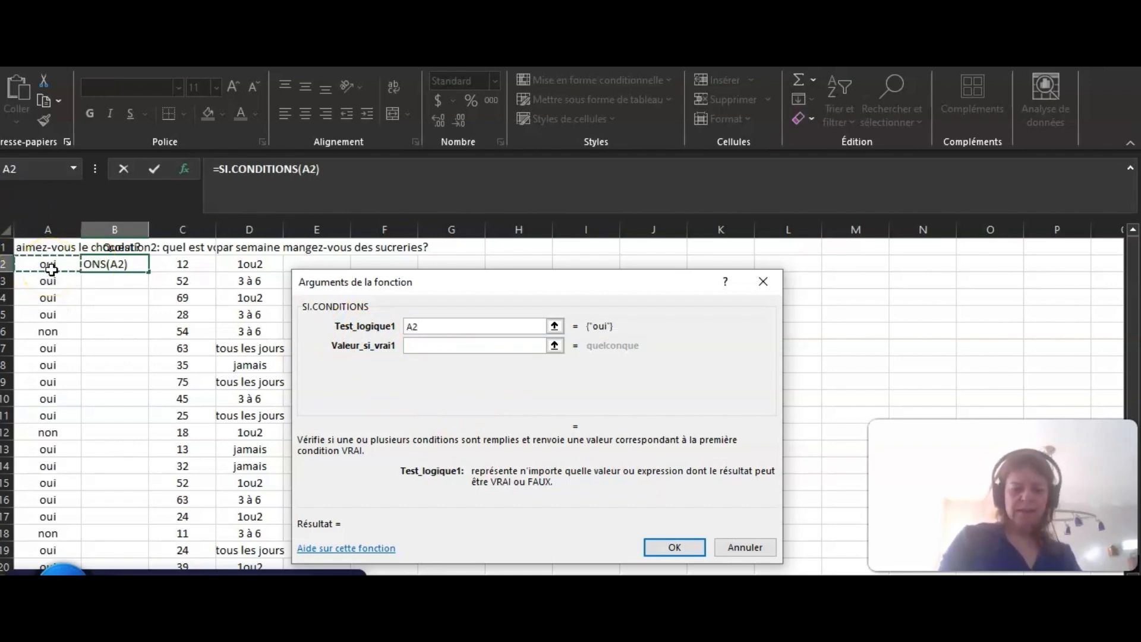
type("=")
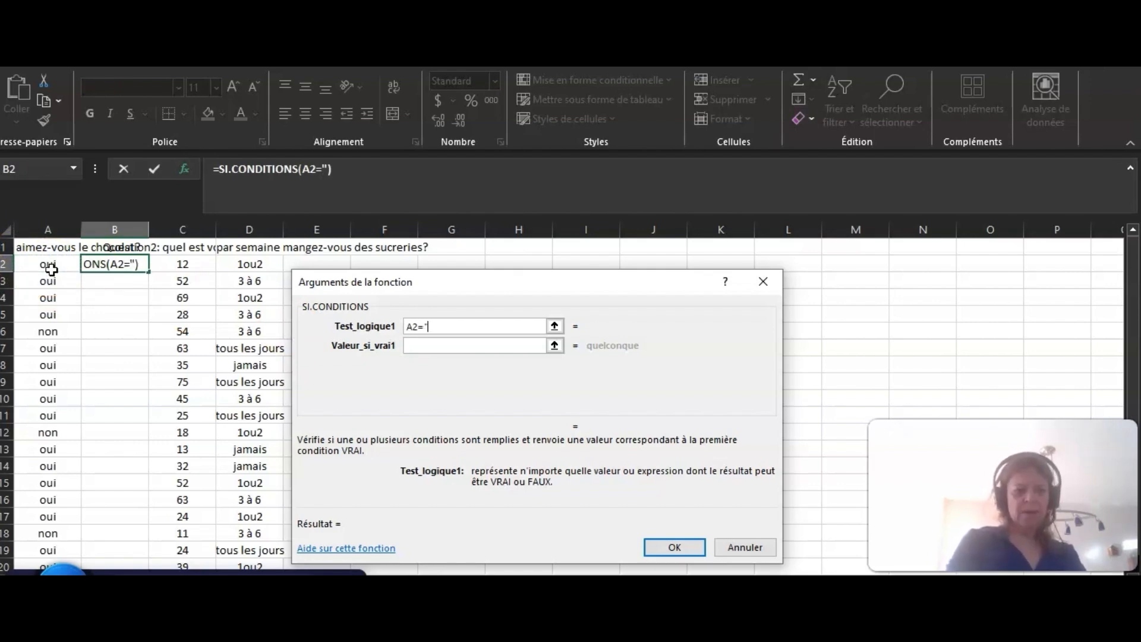
type("\"ui")
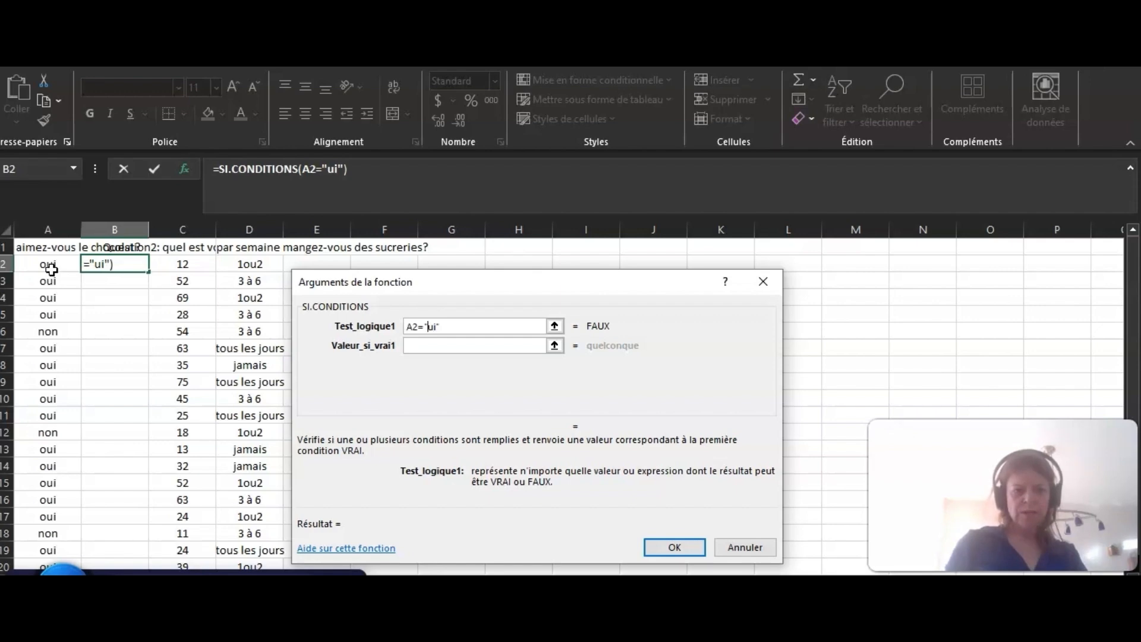
type("o")
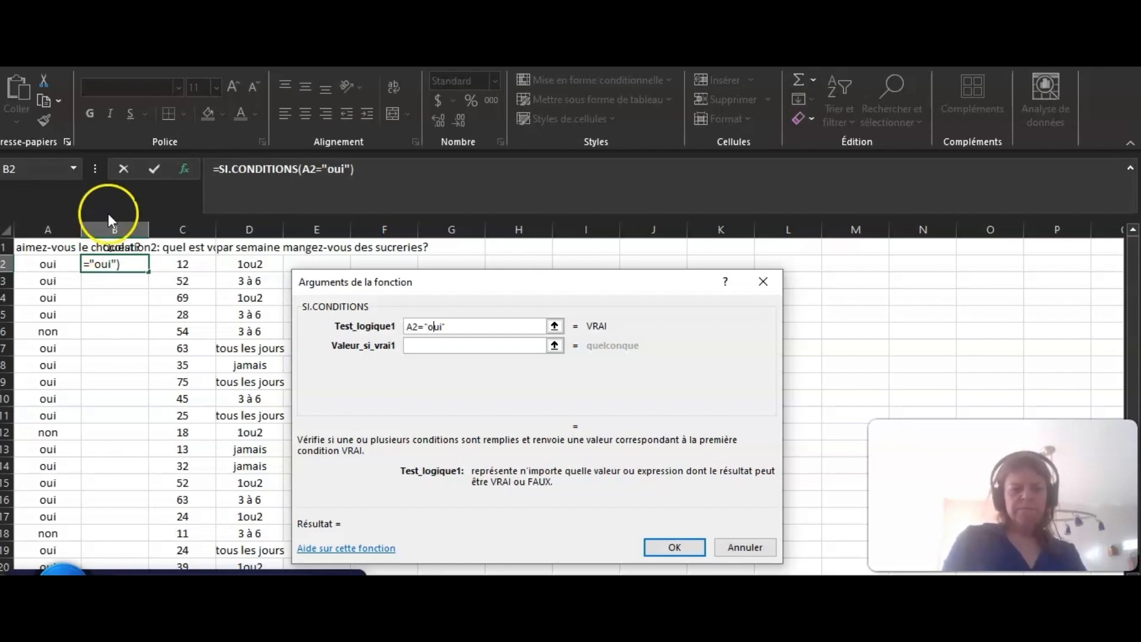
left_click(428, 346)
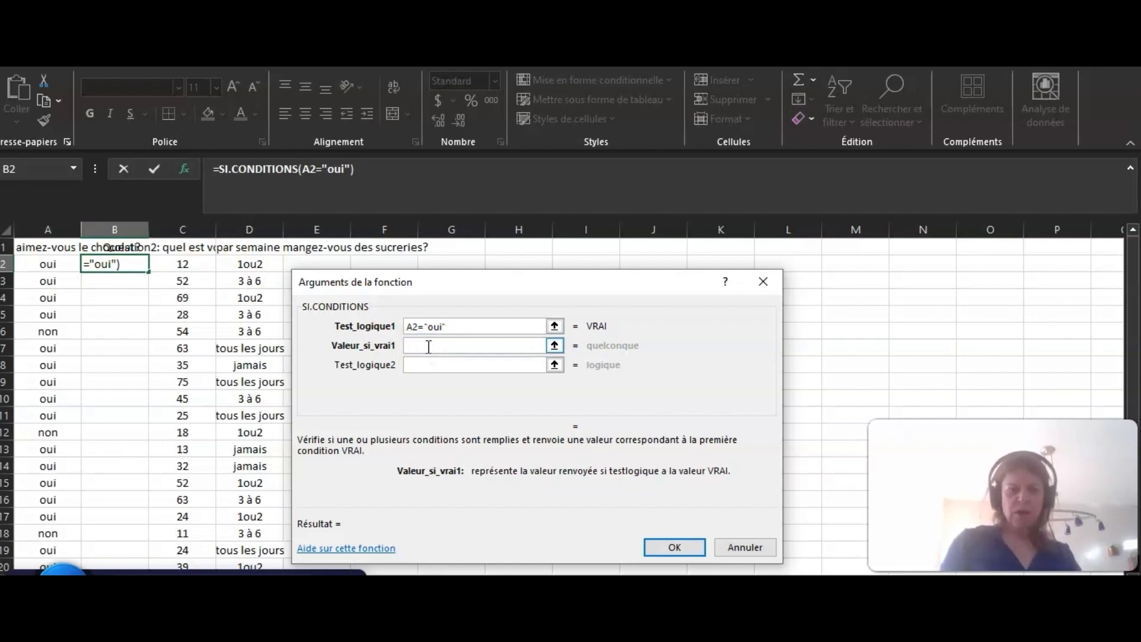
type("1")
Define the second condition of the function as A2="non" with 2 as the value if true.
left_click(416, 364)
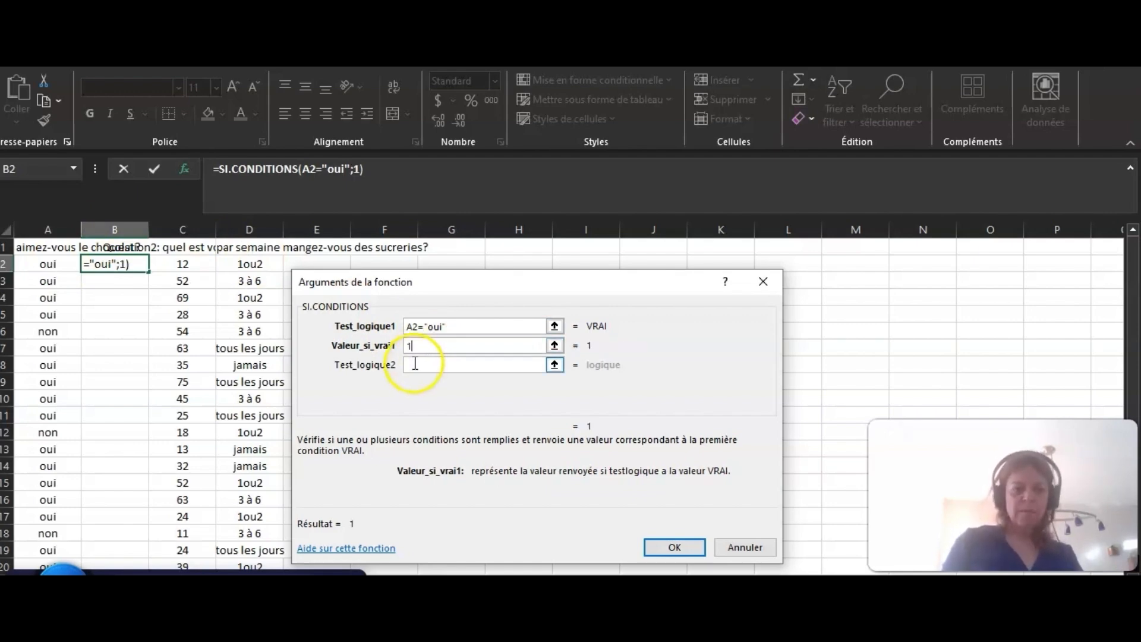
left_click(55, 264)
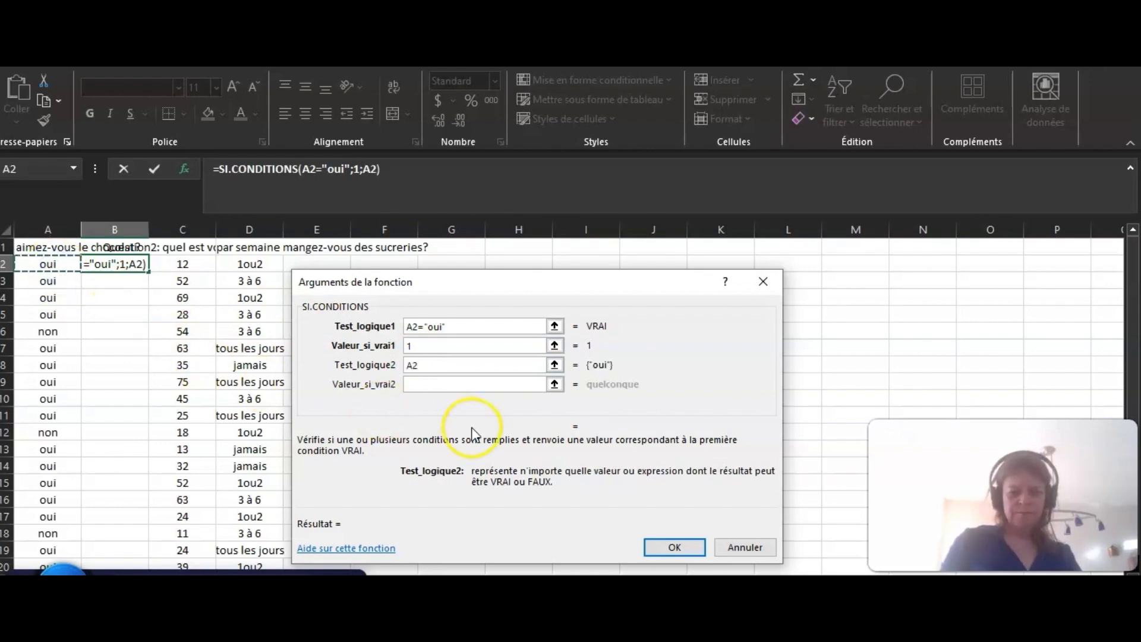
type("=\"non")
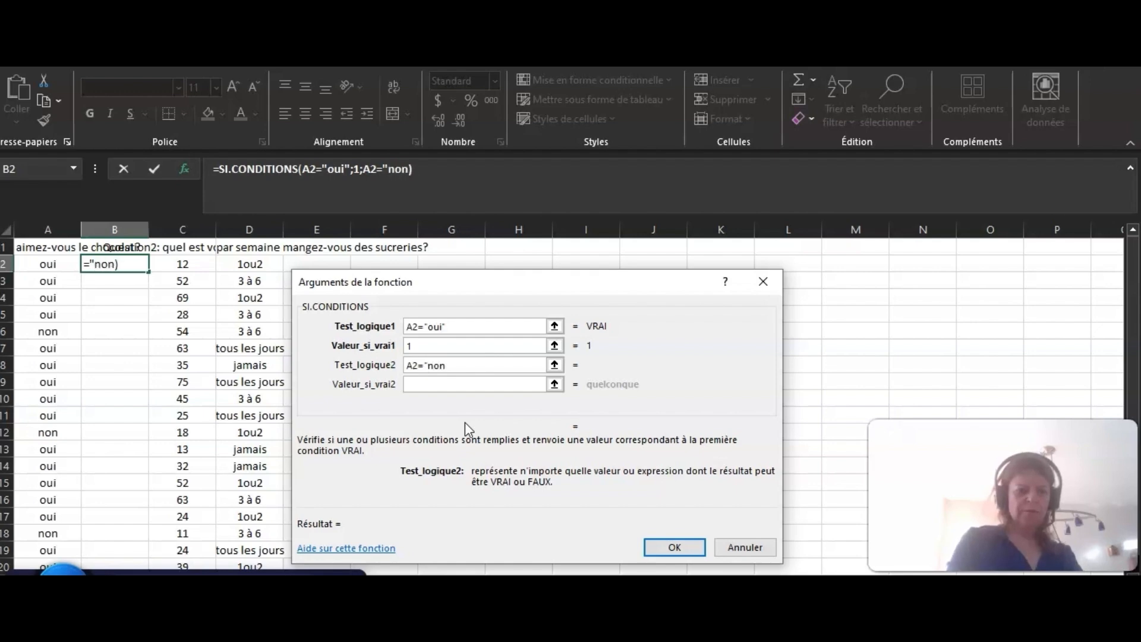
type("\"")
left_click(428, 383)
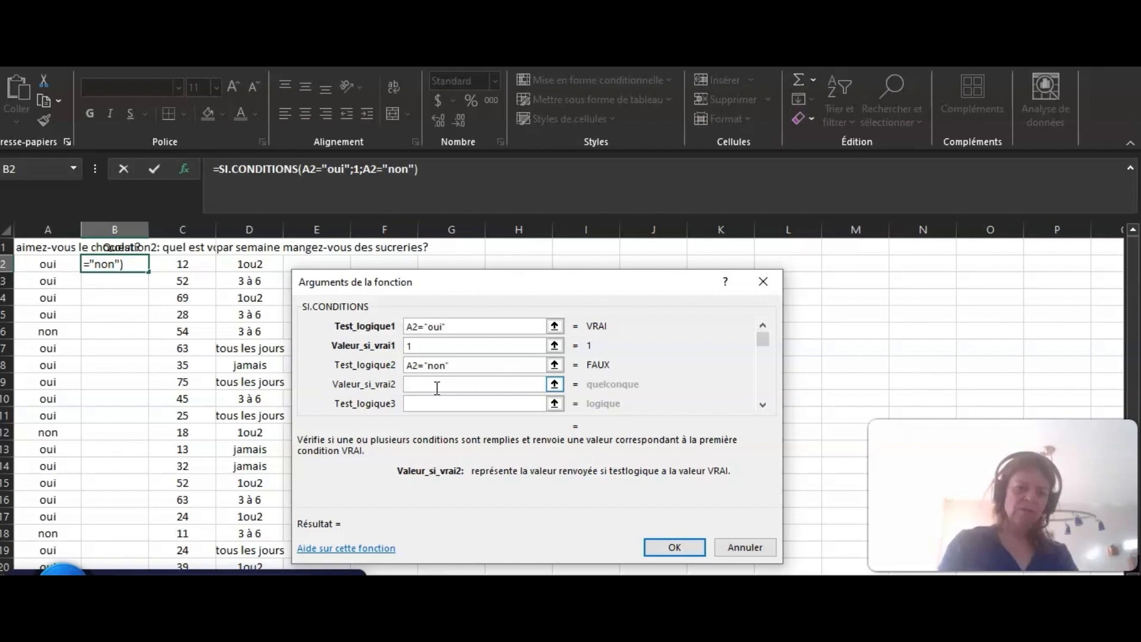
type("2")
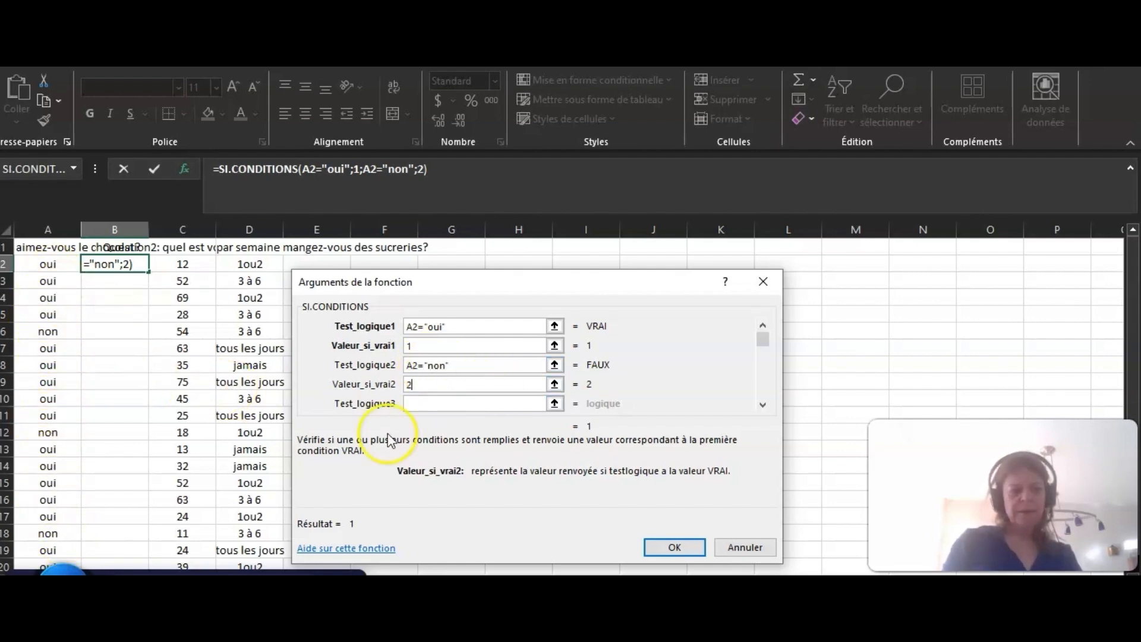
Try the capitalised spelling "Non" in the second condition, and restore the test to A2="non".
left_click(434, 365)
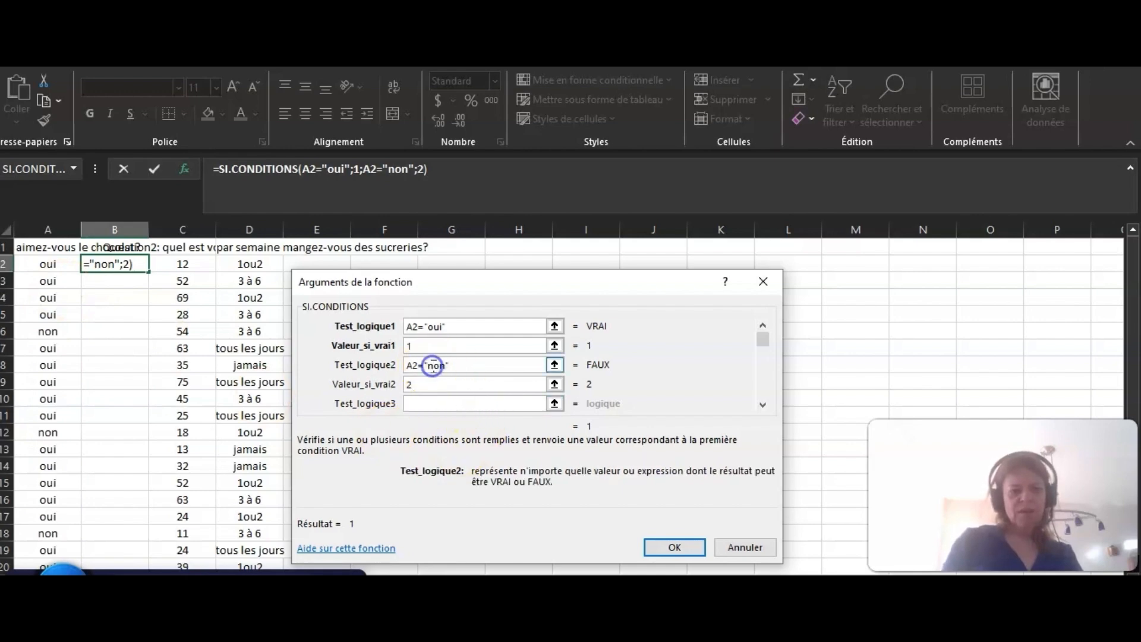
double_click(434, 365)
type("Non")
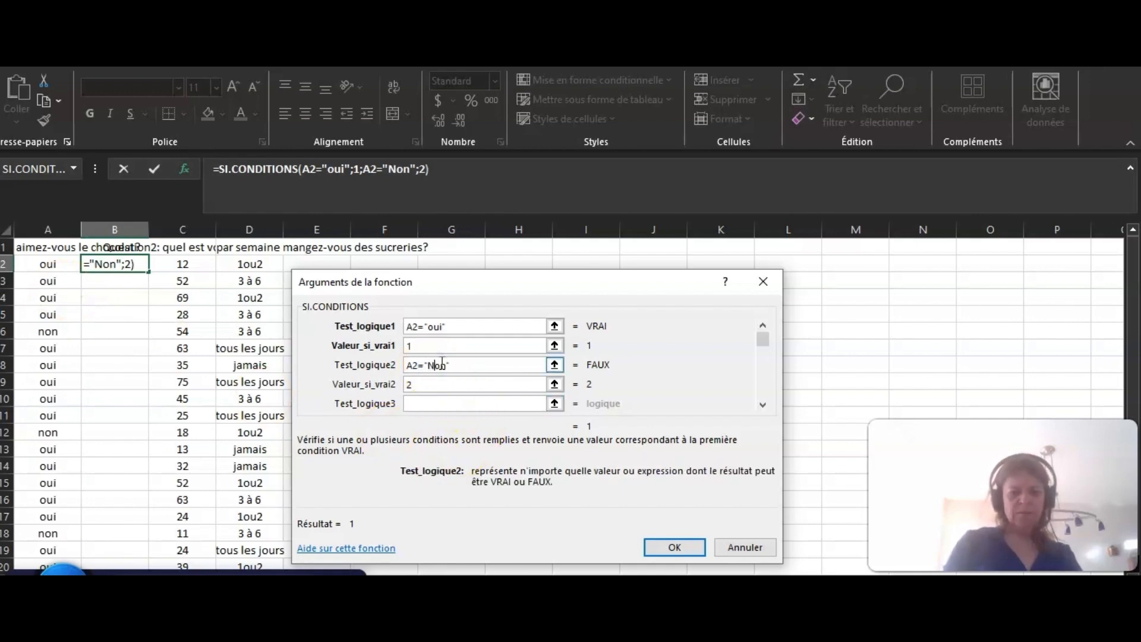
left_click(473, 382)
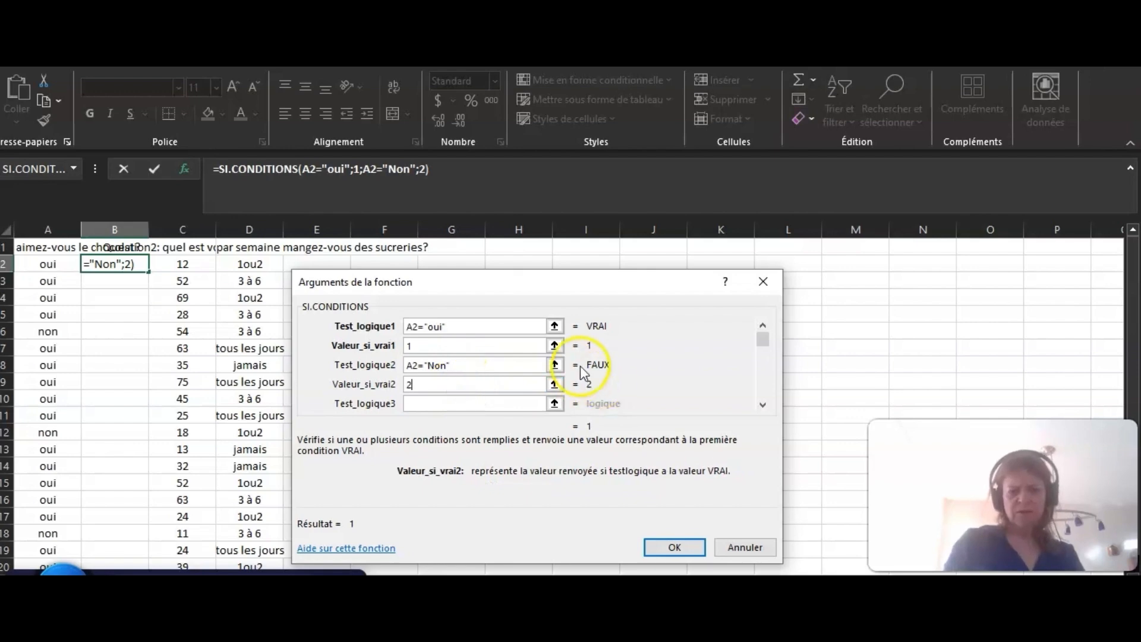
left_click(434, 365)
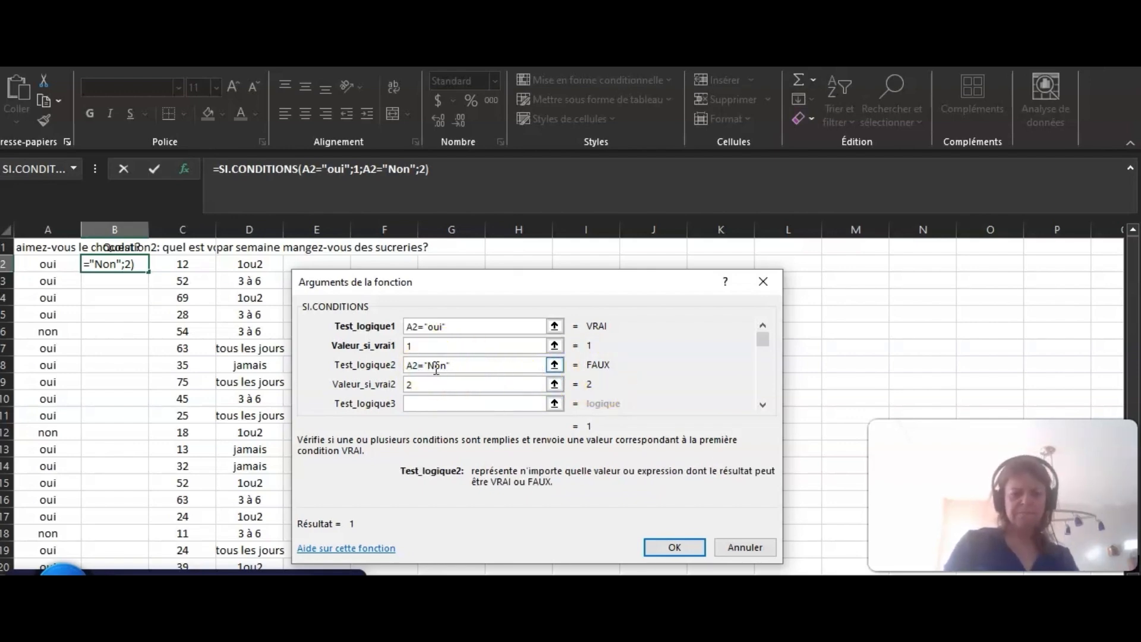
key("BackSpace")
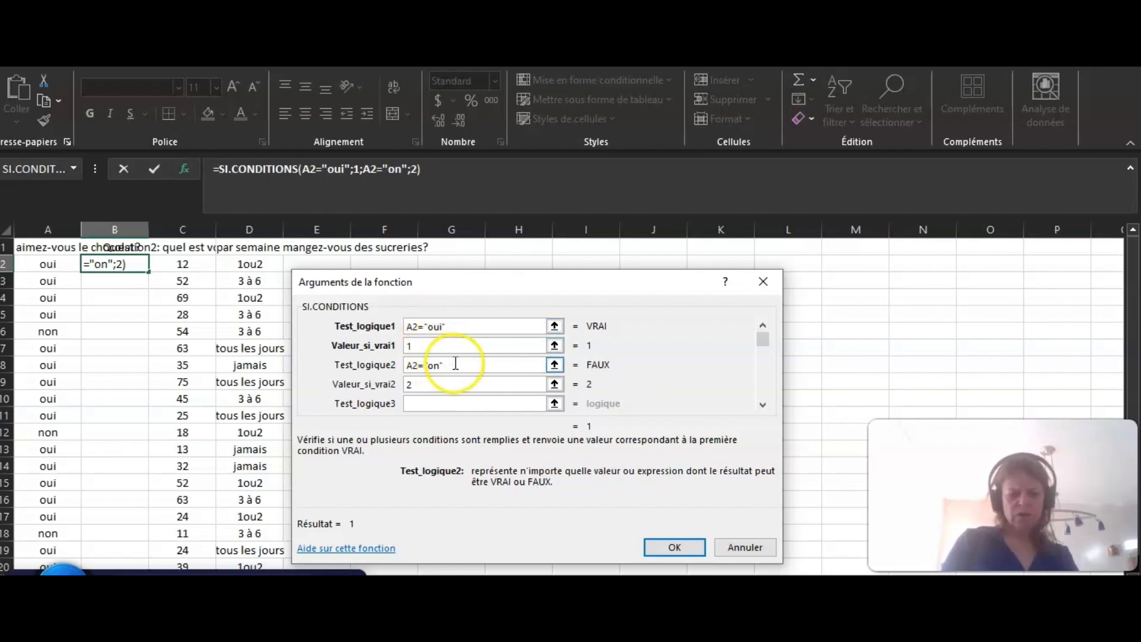
left_click(482, 385)
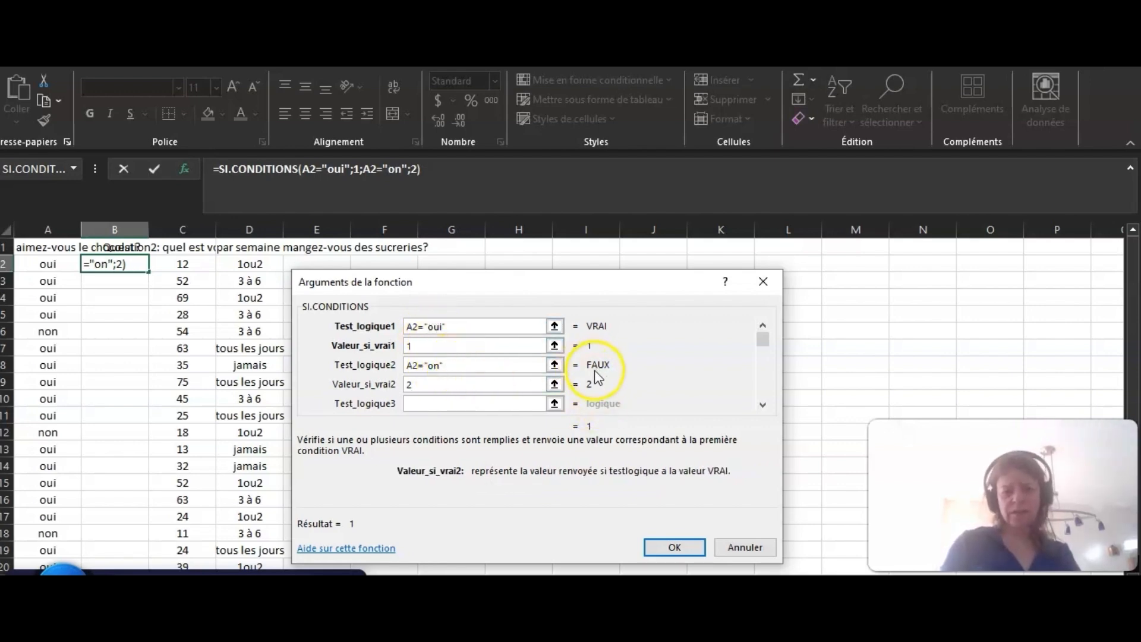
left_click(431, 365)
type("n")
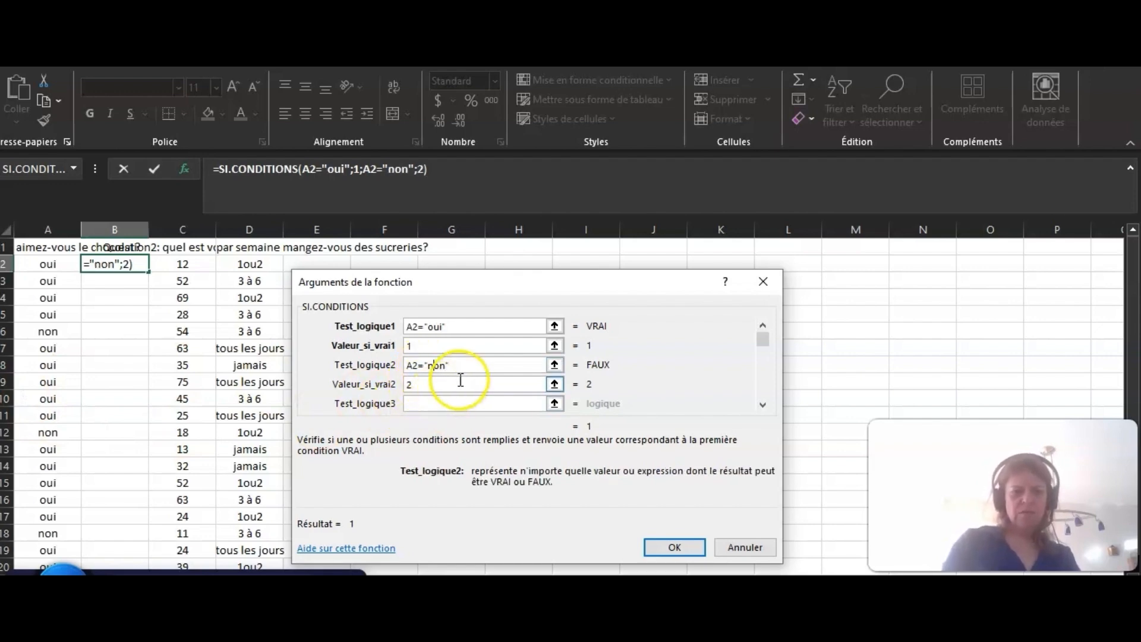
left_click(465, 367)
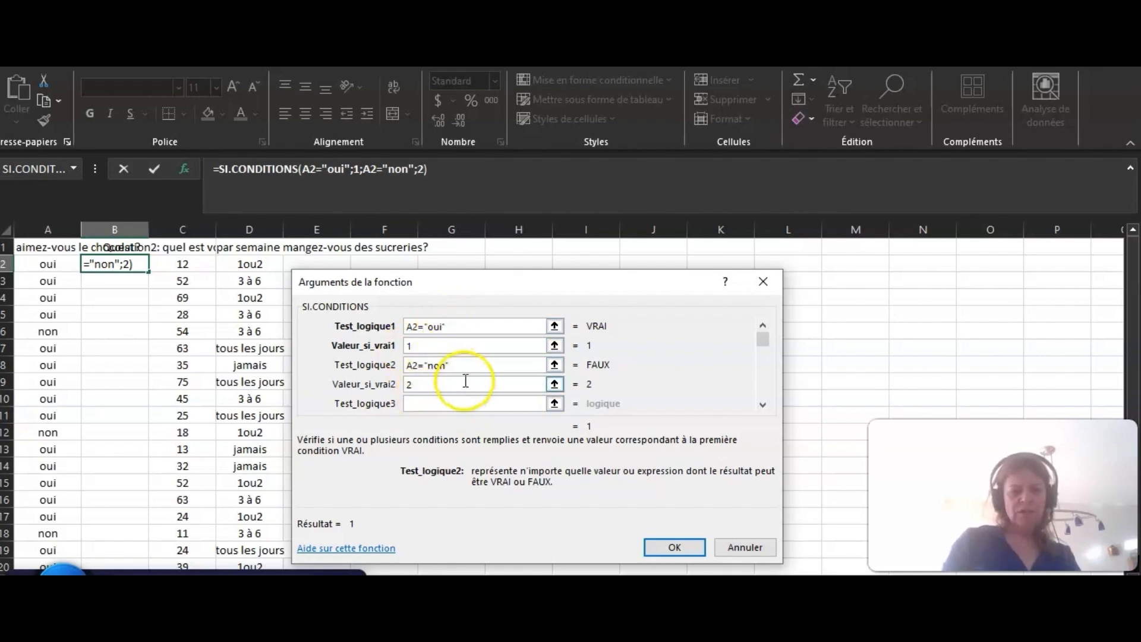
Confirm the function in B2 and fill its formula down column B alongside the oui/non answers.
left_click(676, 547)
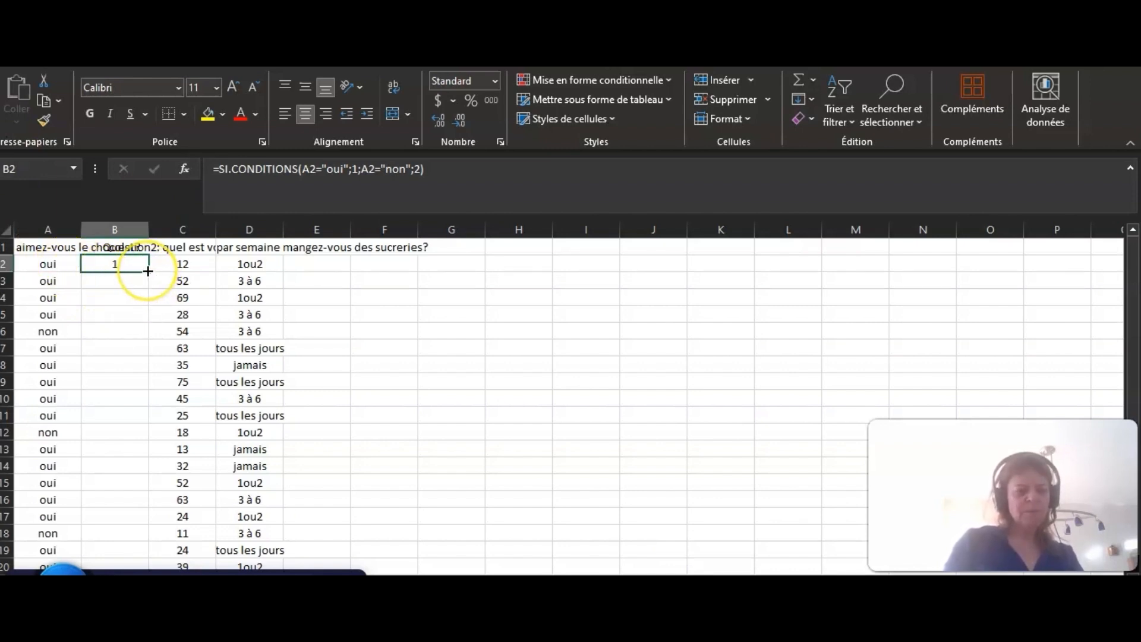
left_click_drag(147, 271, 153, 570)
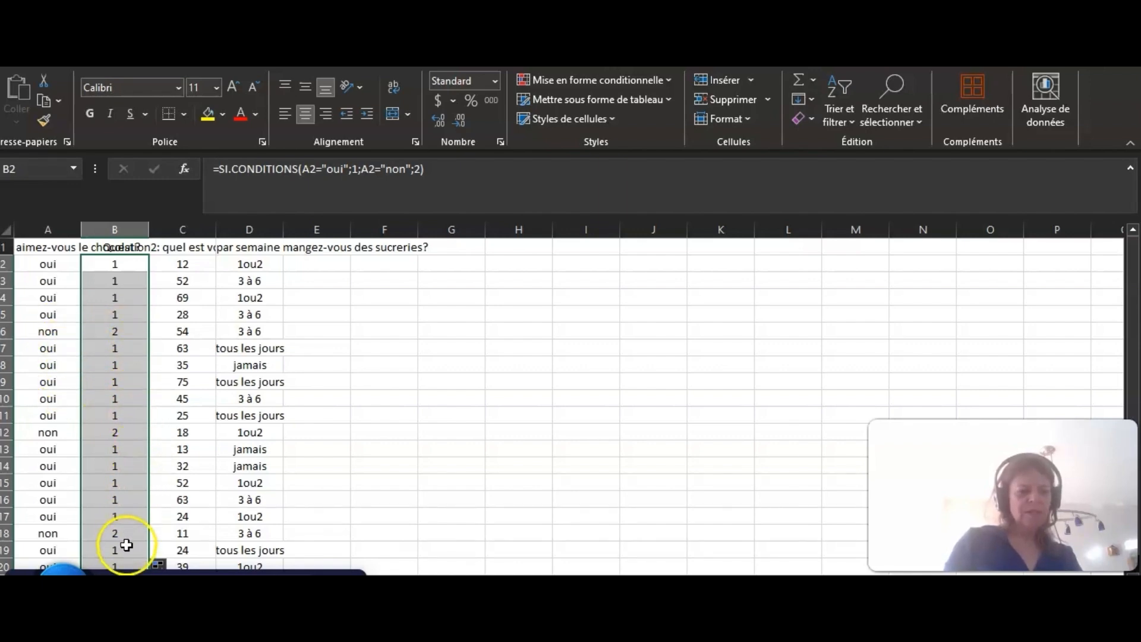
left_click(309, 280)
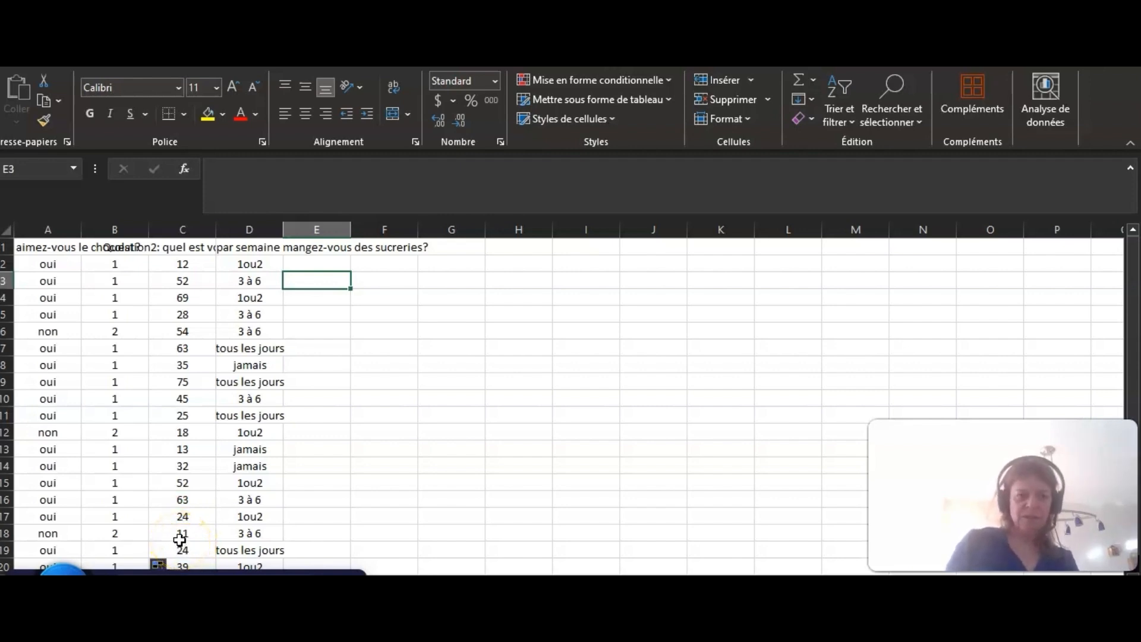
Insert the SI.CONDITIONS function in cell E2, keeping its arguments dialog clear of the sweets answers in column D.
left_click(305, 265)
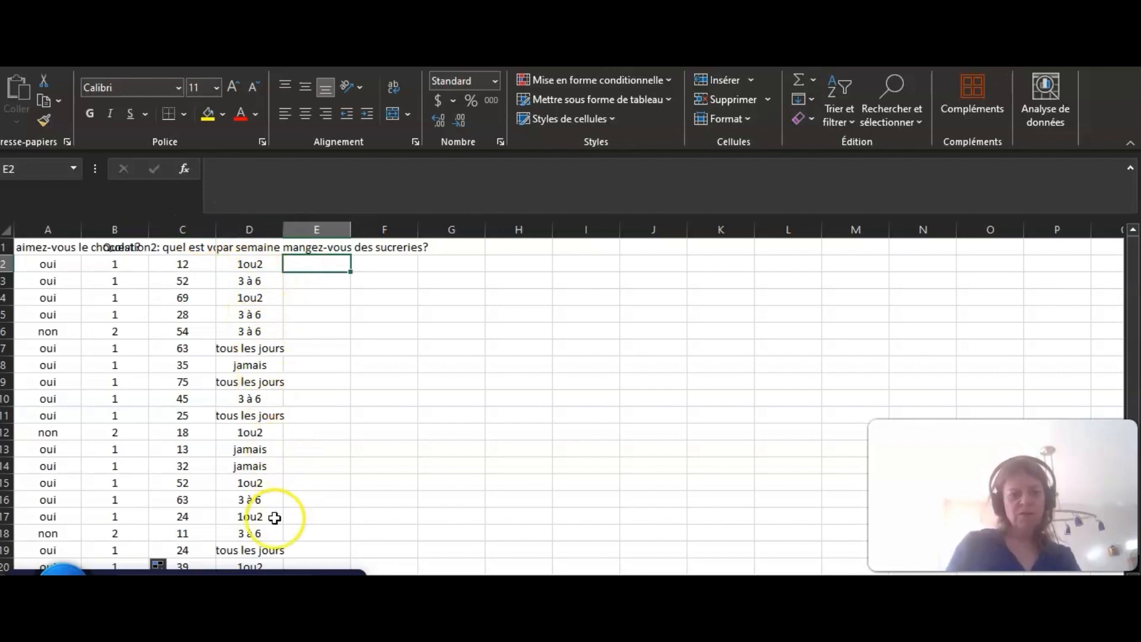
left_click(185, 169)
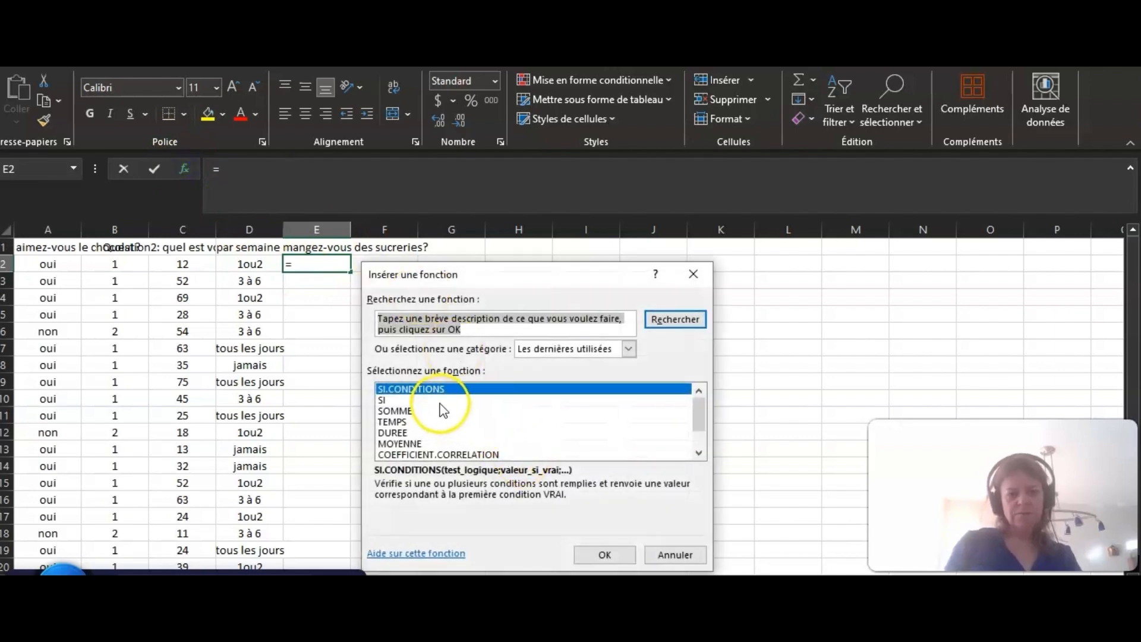
left_click(422, 390)
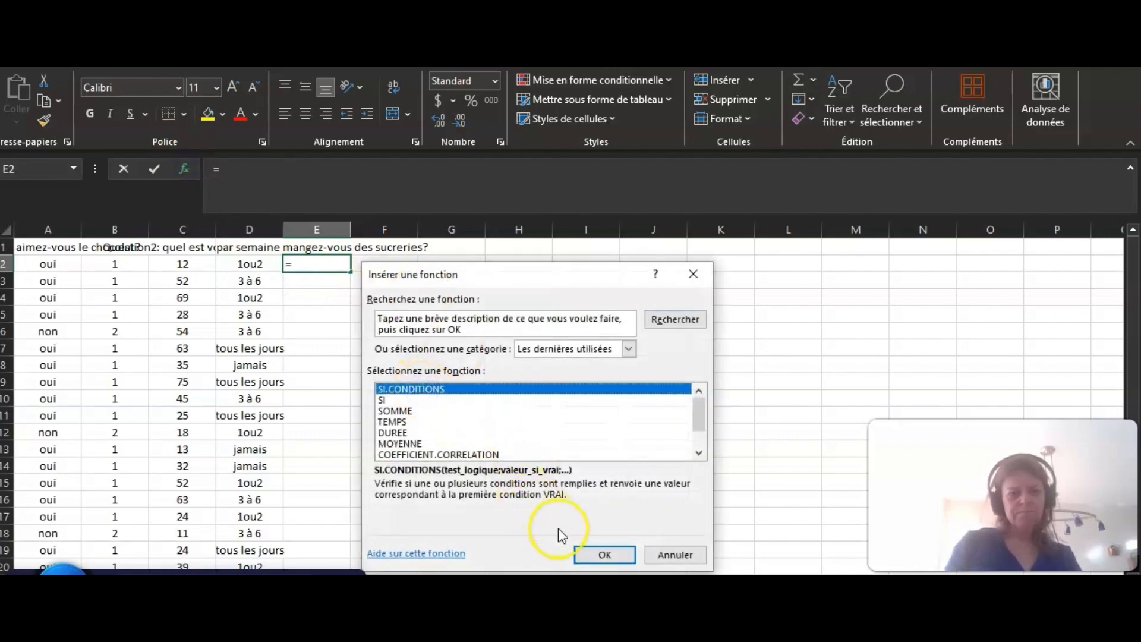
left_click(584, 556)
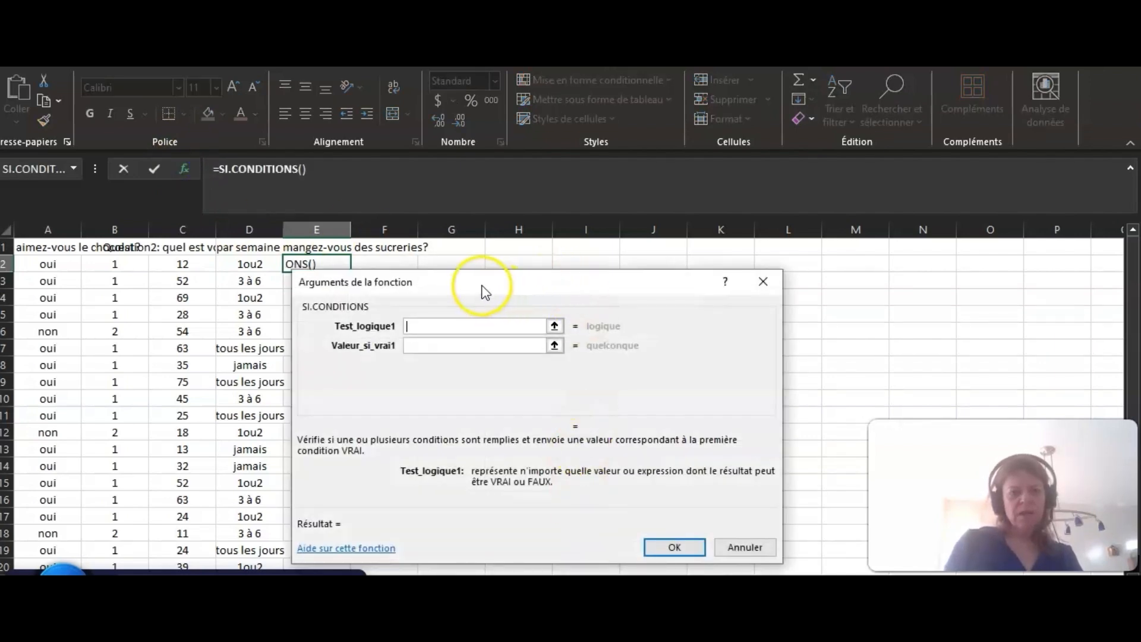
left_click_drag(485, 289, 551, 267)
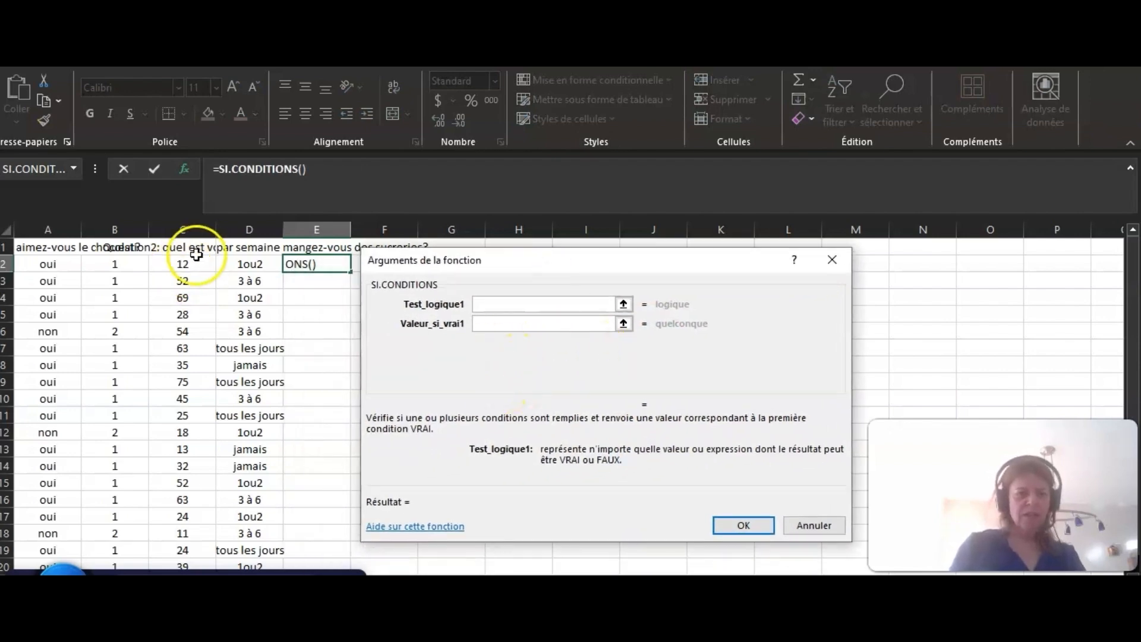
Set the first logical test of the function to D2="1ou2", without spaces to match the answers' spelling.
left_click(251, 264)
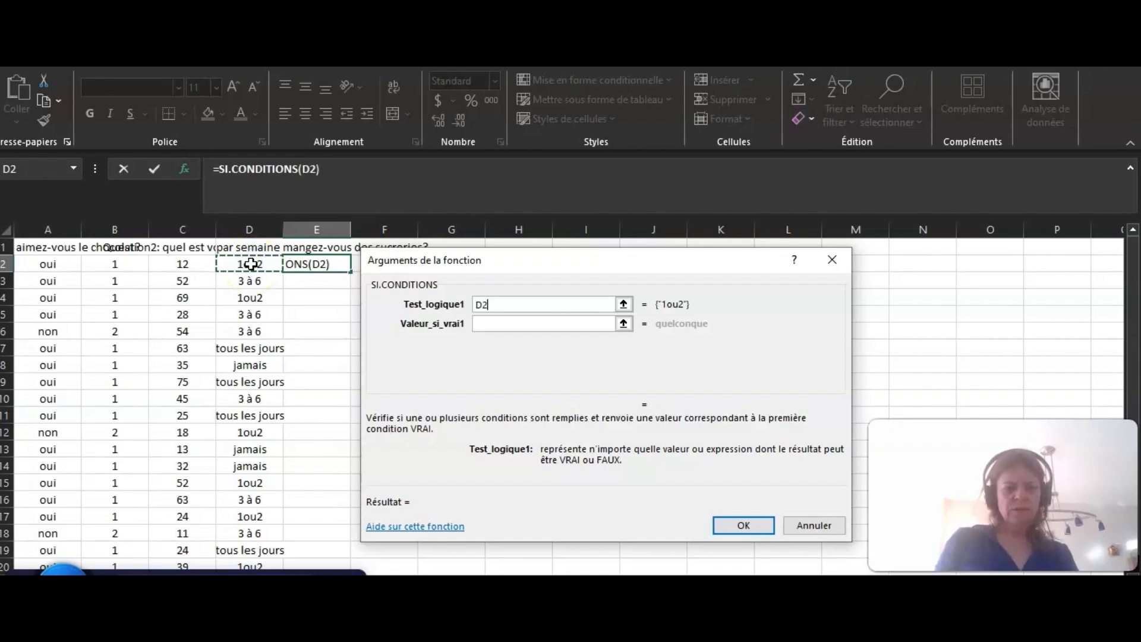
type("=")
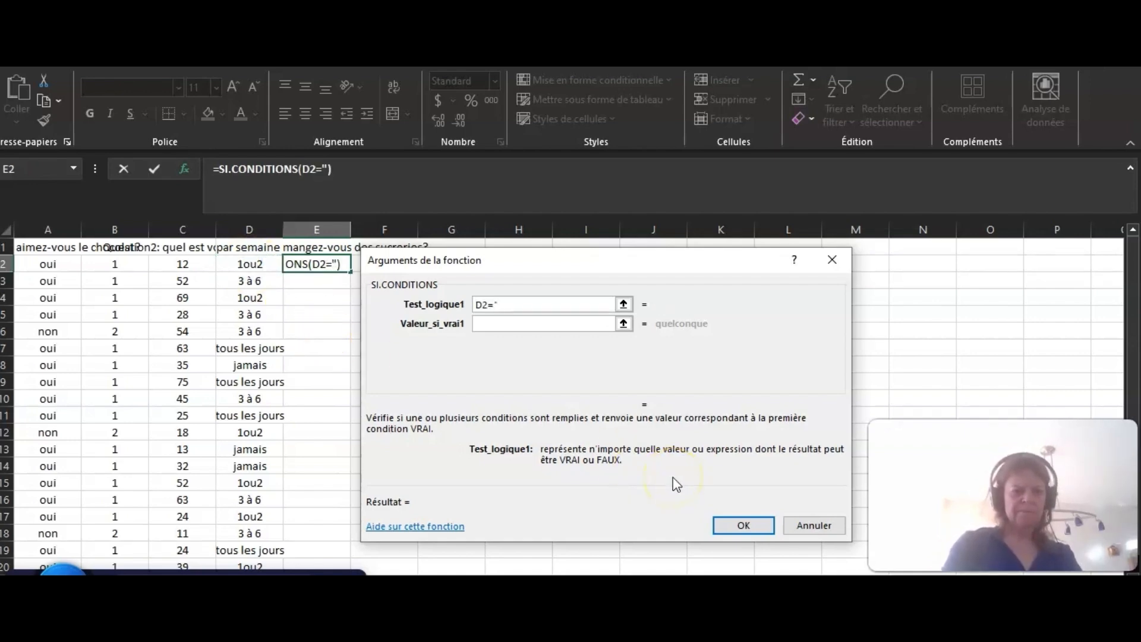
type("\"1 ")
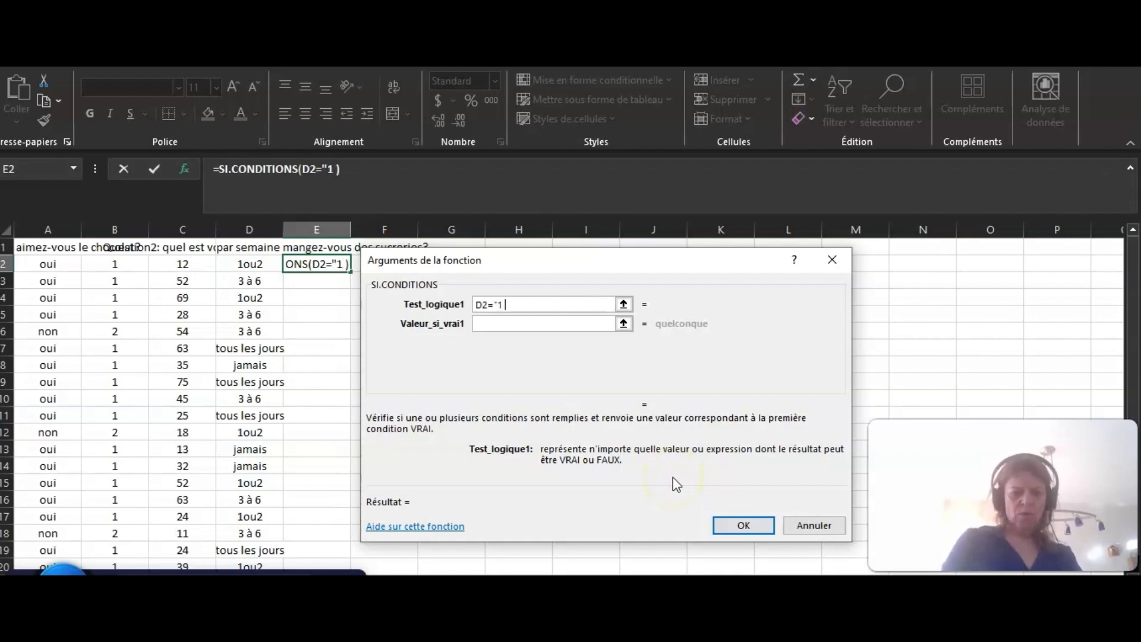
type("ou 2")
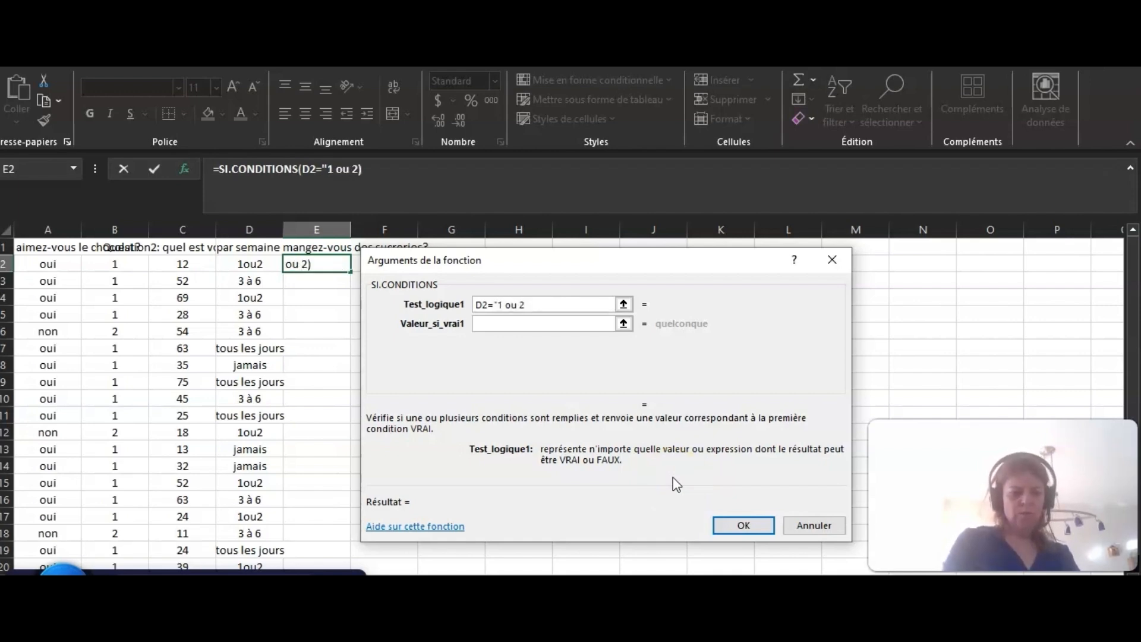
type("\"")
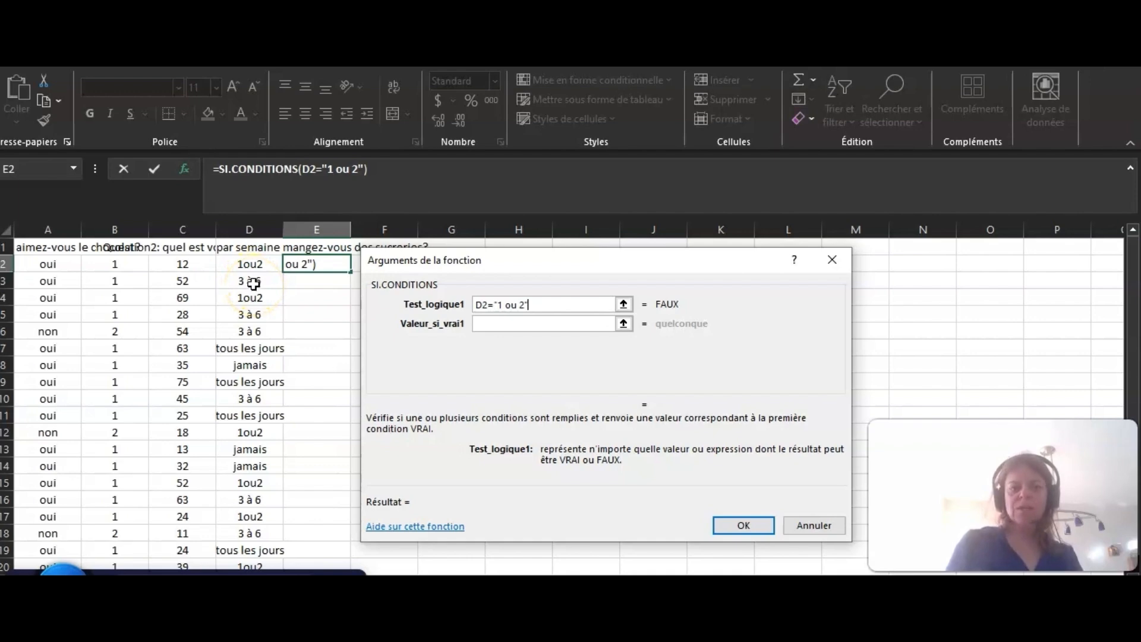
left_click(522, 305)
key("BackSpace")
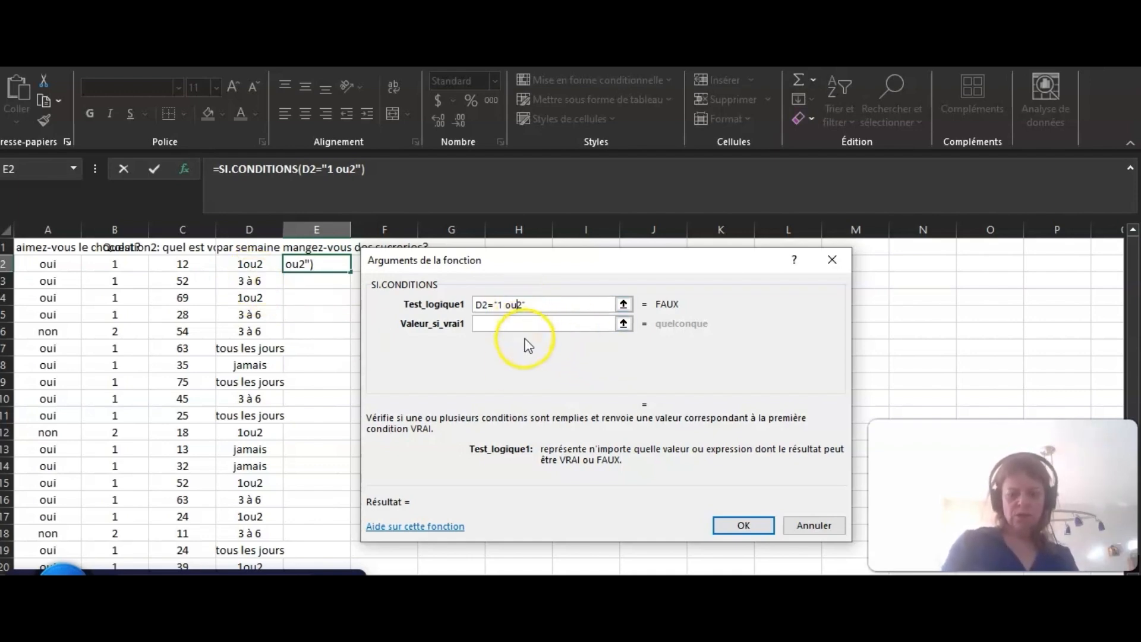
key("BackSpace")
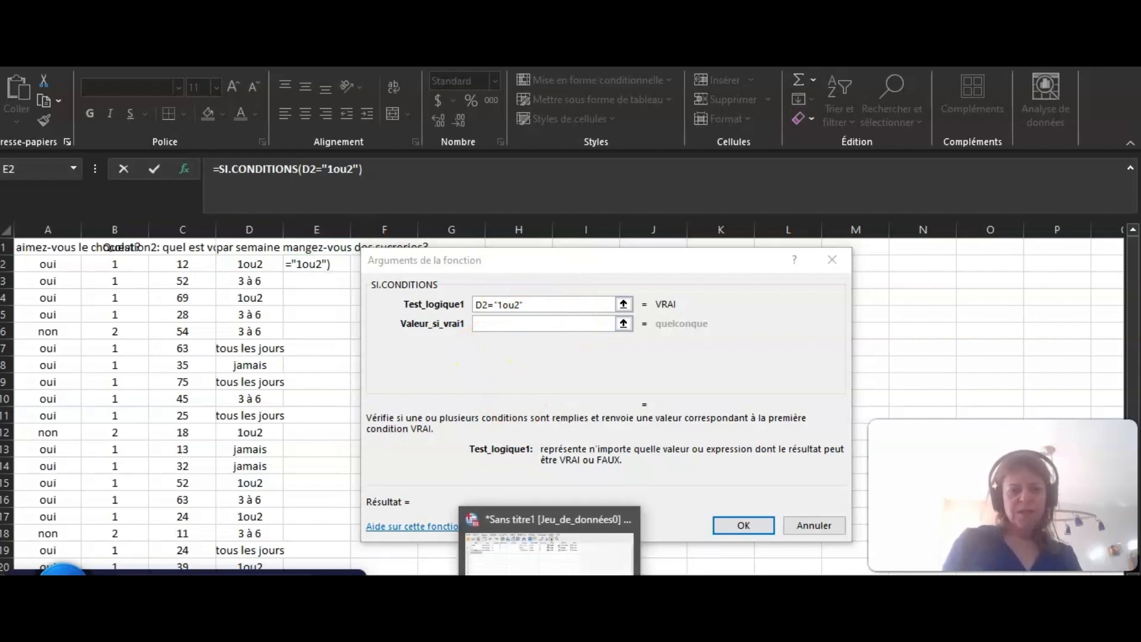
Check the SucreriesHebdo value labels in SPSS, return to Excel and set 2 as the first condition's value if true.
left_click(466, 514)
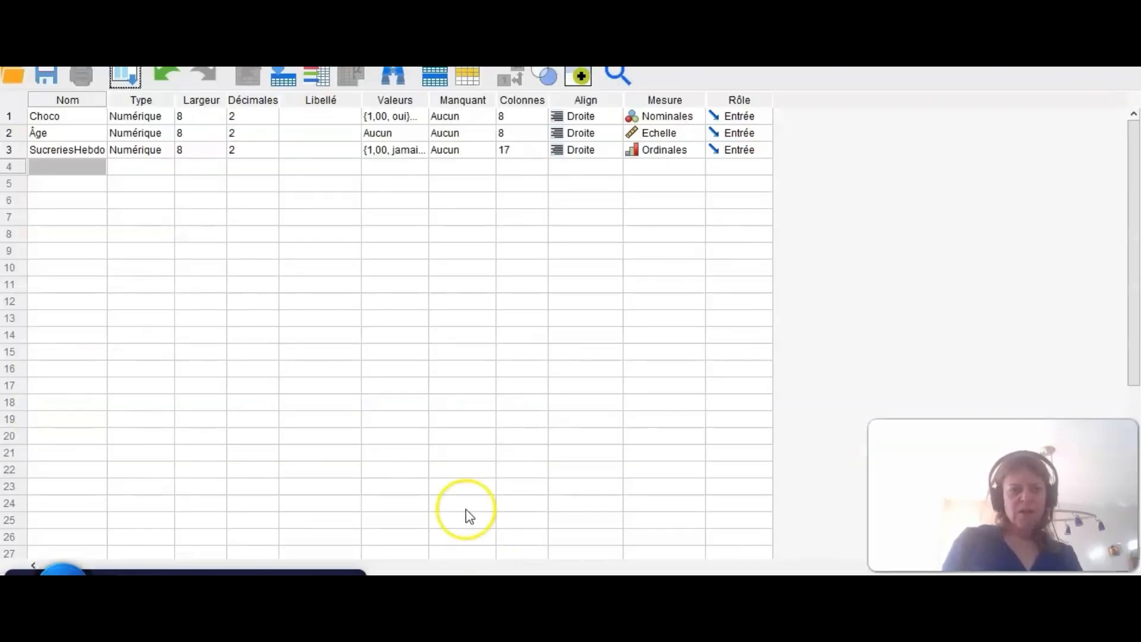
left_click(422, 151)
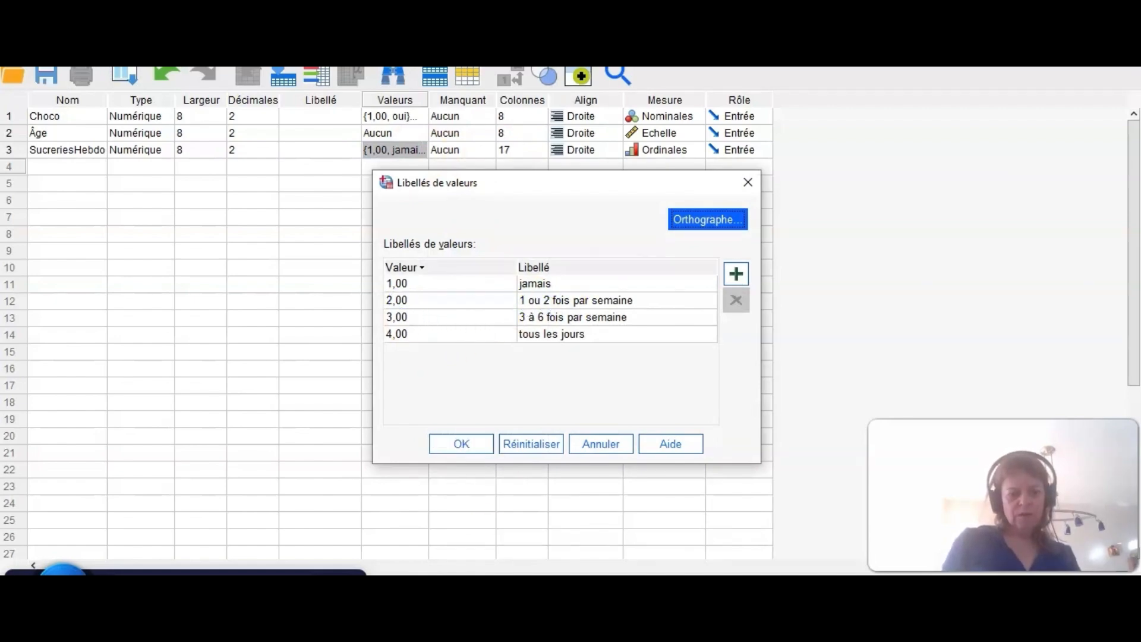
left_click(362, 624)
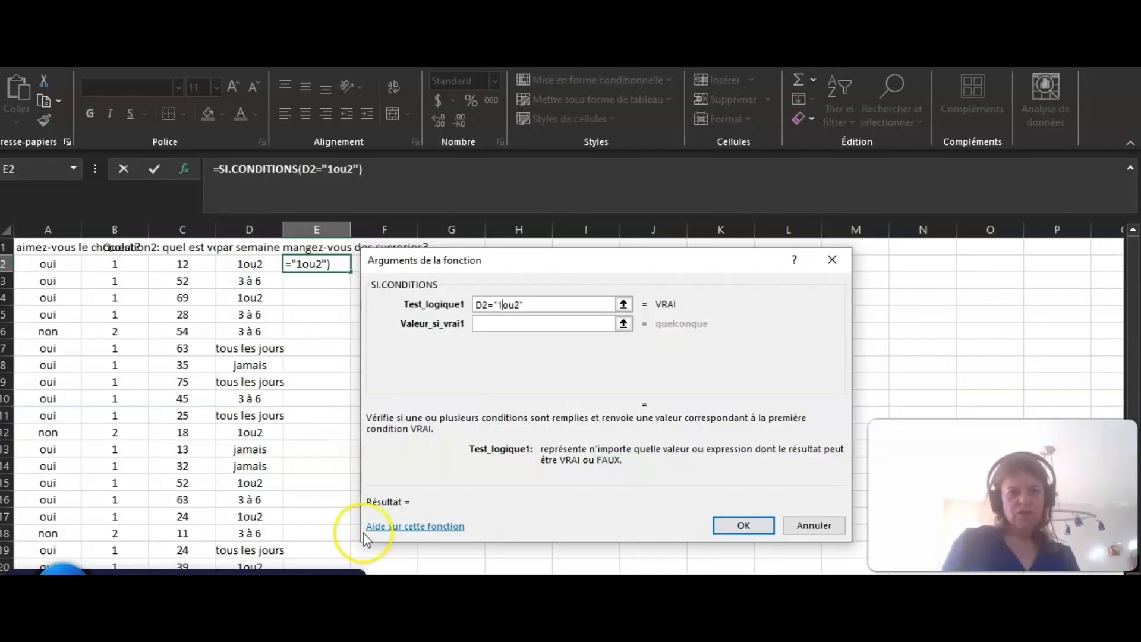
left_click(496, 324)
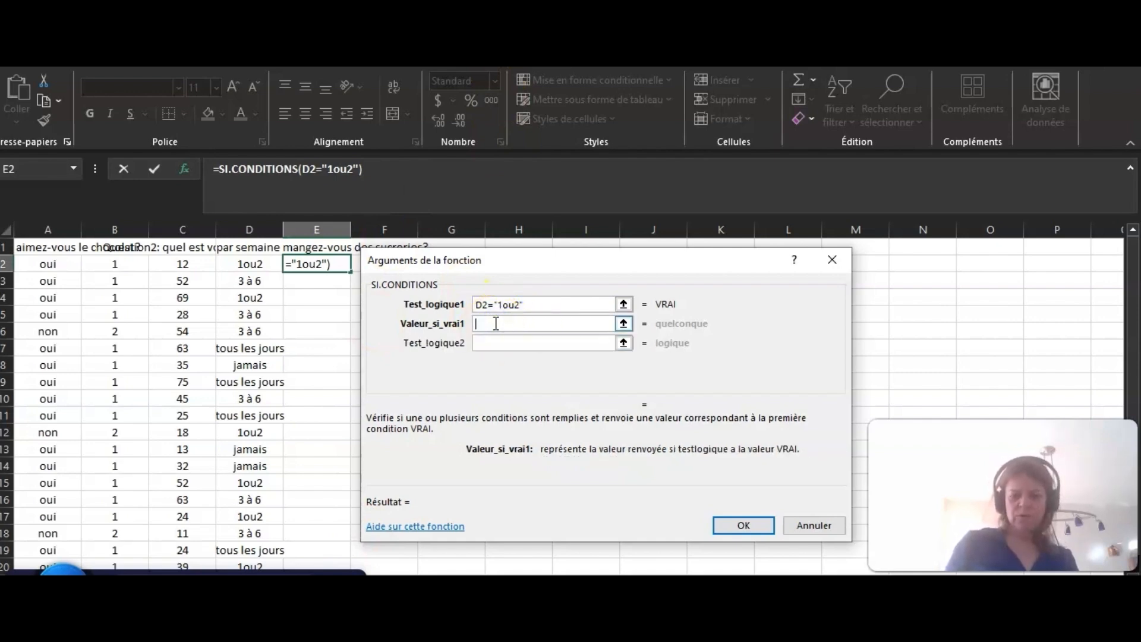
type("2")
Add the second condition to the function: D2="jamais" with 1 as its value if true.
left_click(494, 345)
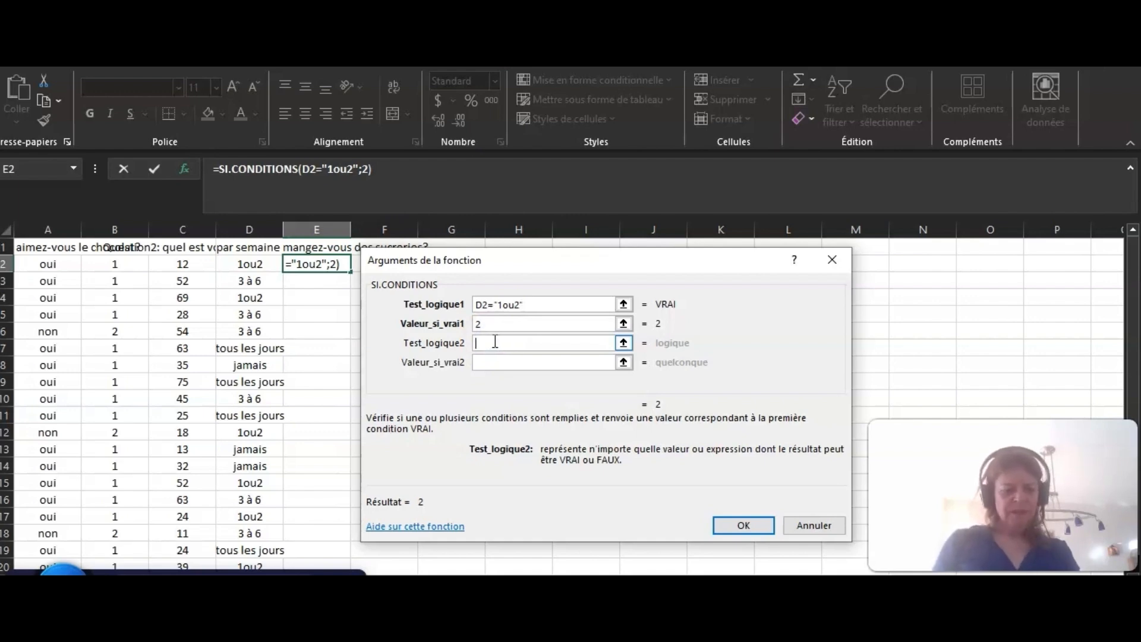
type("D2=\"")
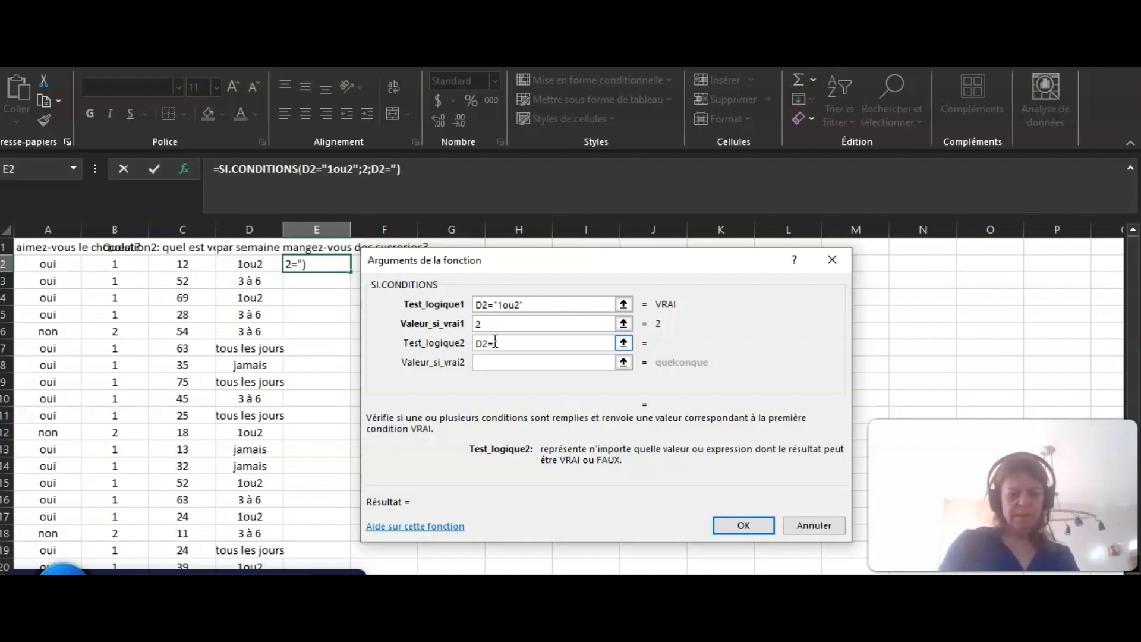
type("jamais")
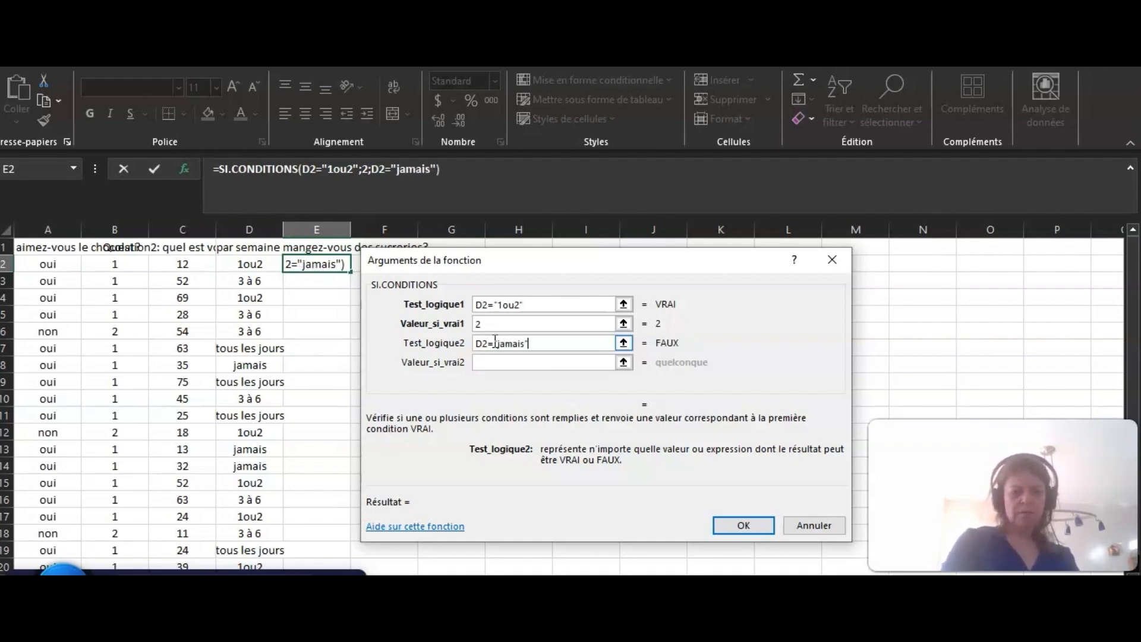
left_click(489, 365)
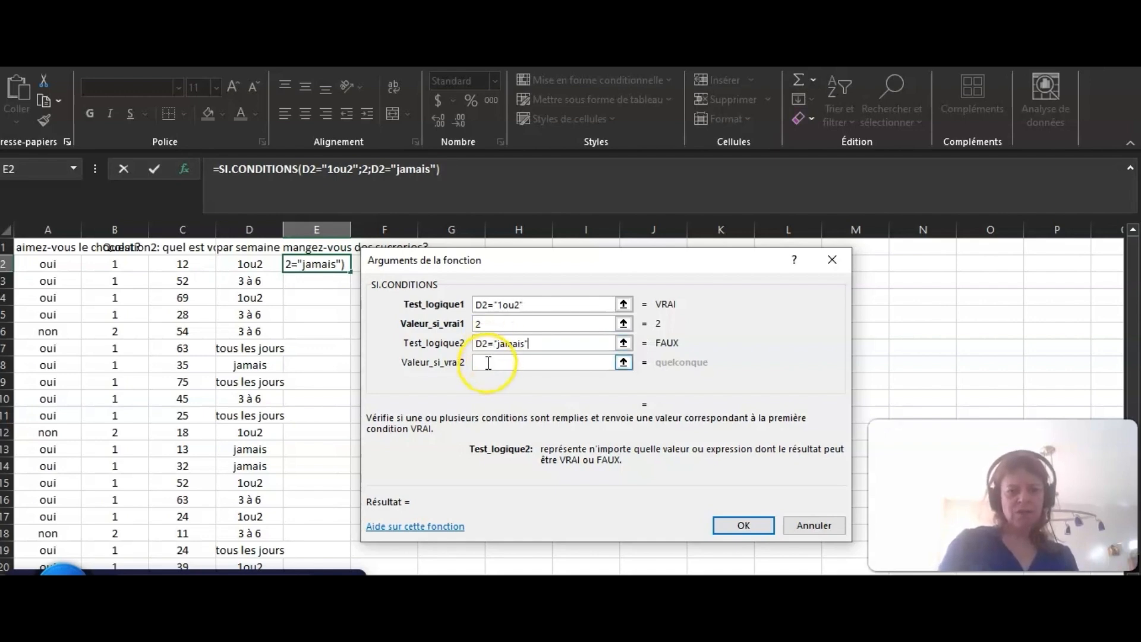
type("1")
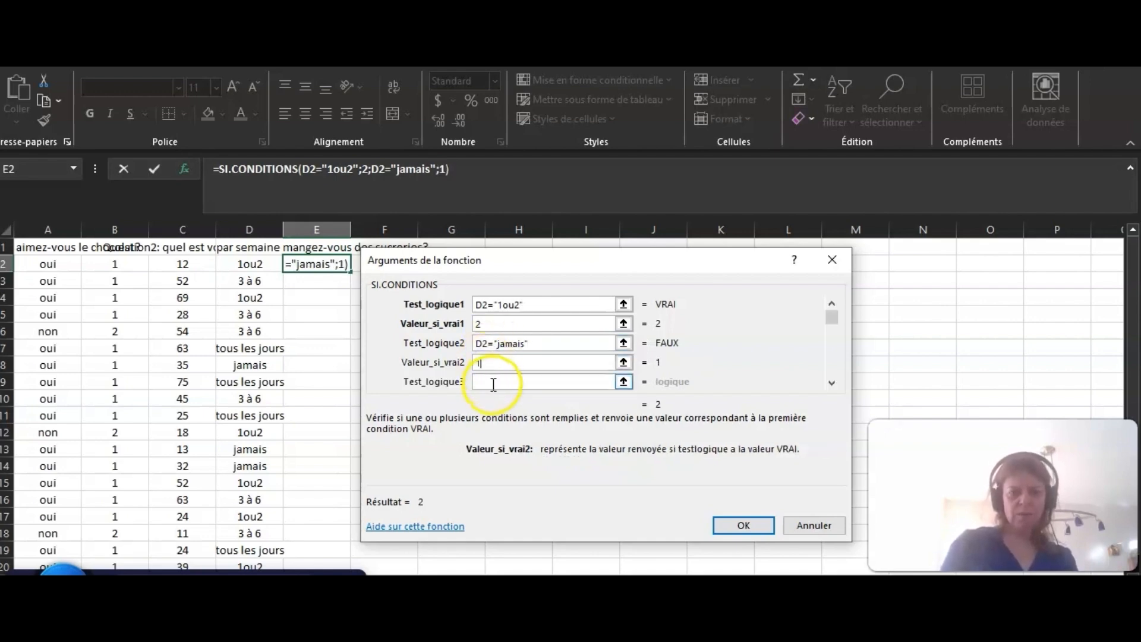
Add the third condition to the function: D2="3 à 6" with 3 as its value if true.
left_click(494, 384)
type("D2=\"3 à 6")
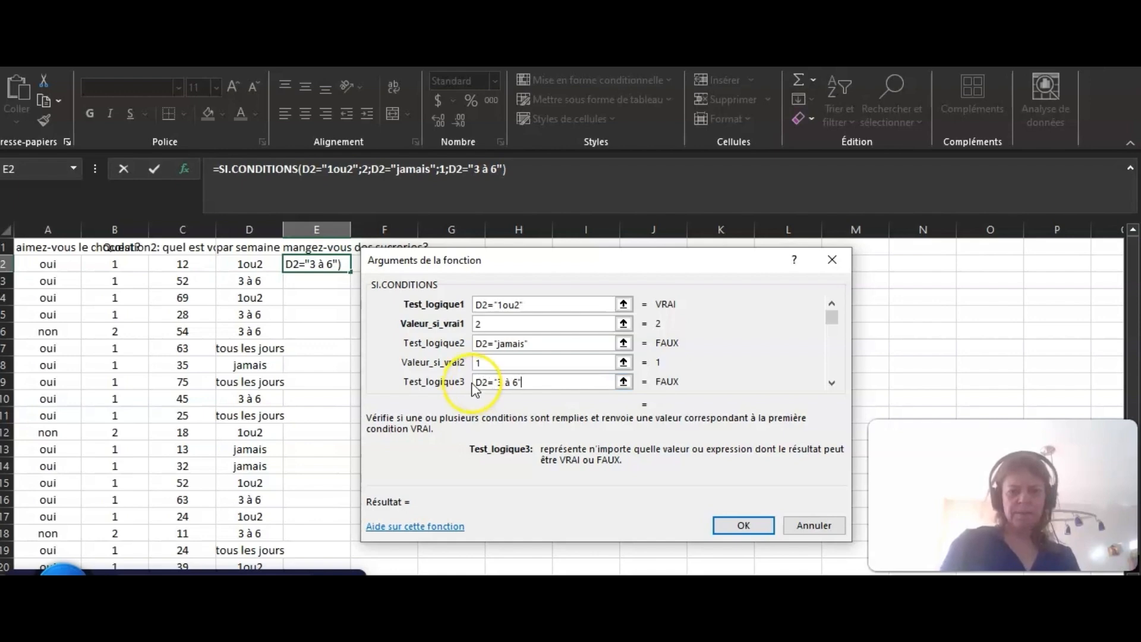
scroll(713, 357, "down", 2)
left_click(832, 382)
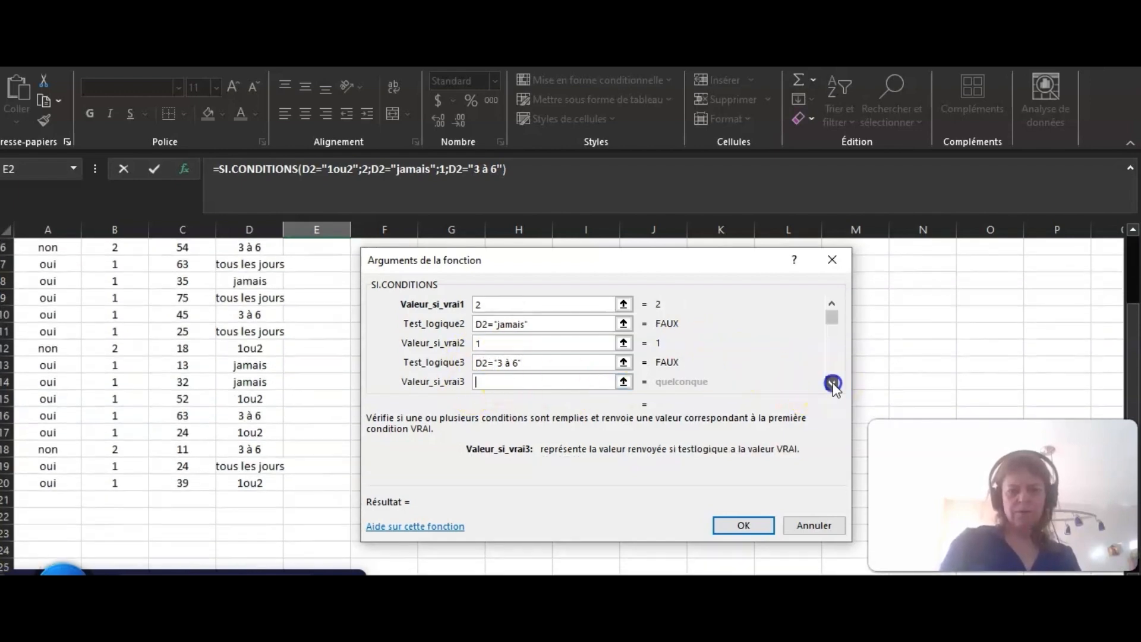
left_click(832, 382)
left_click(832, 382)
left_click(488, 344)
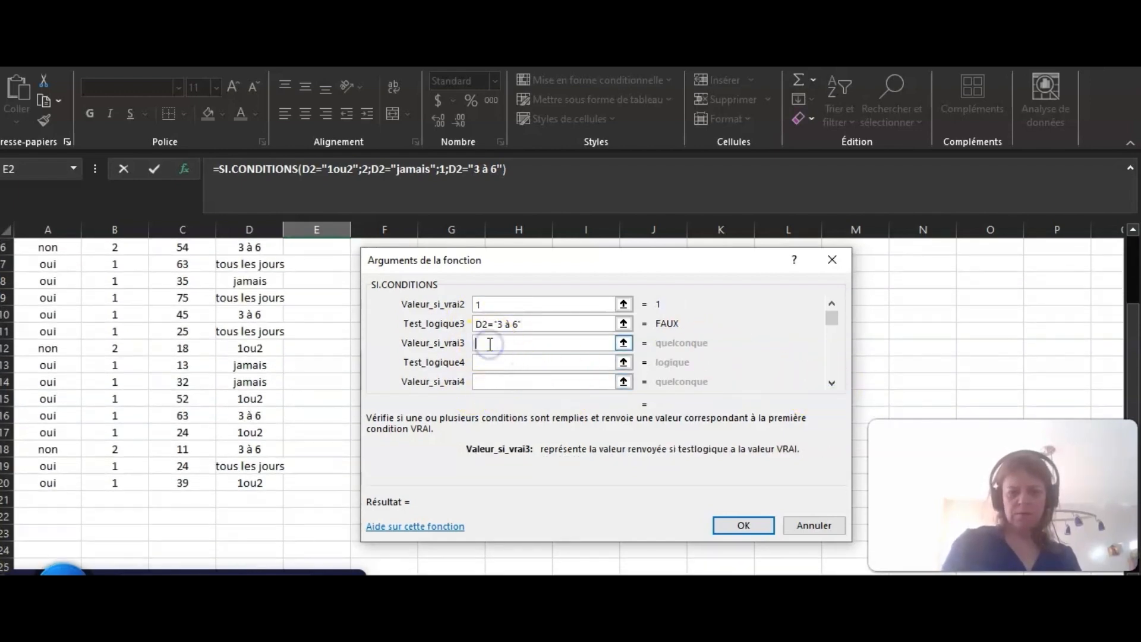
type("3")
Add the fourth condition to the function: D2="tous les jours" with 4 as its value if true.
left_click(489, 361)
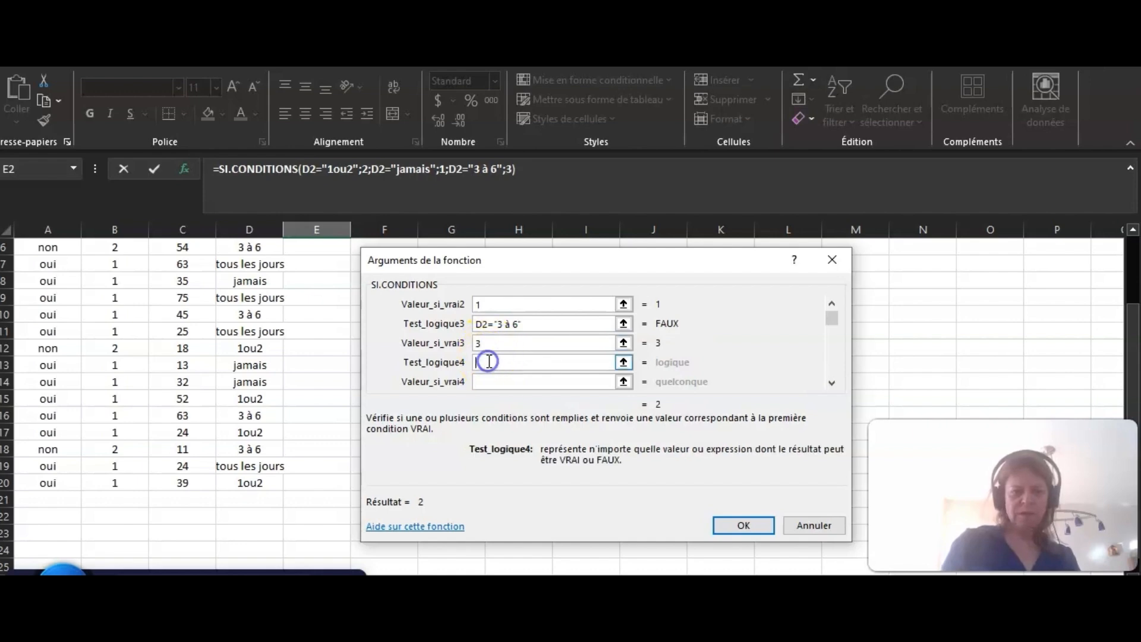
type("D2=\"tous les jours")
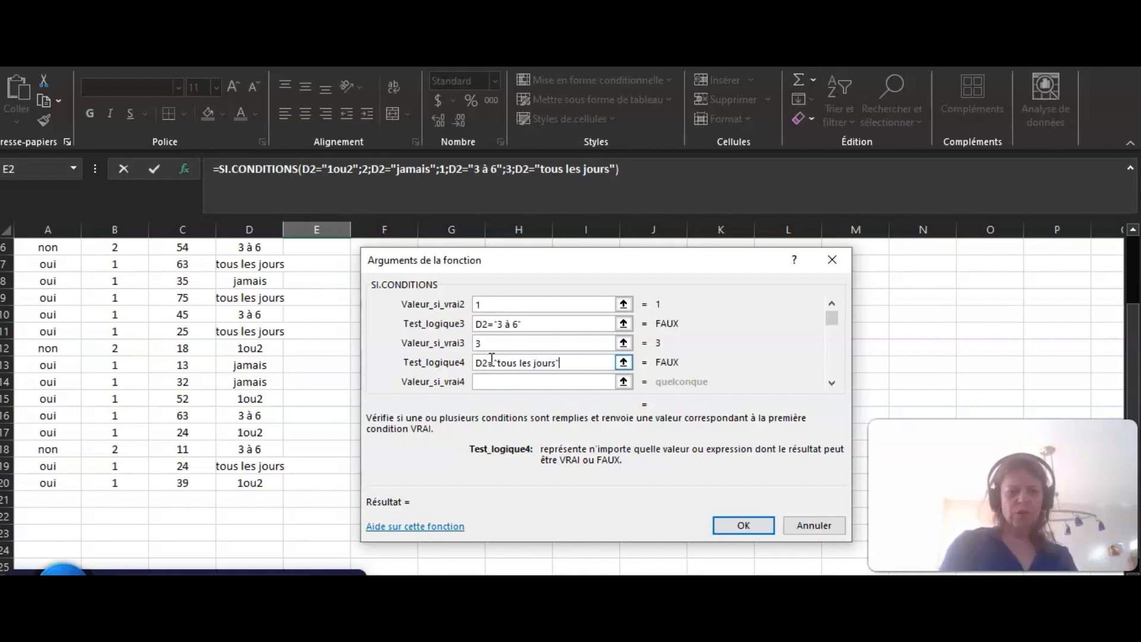
left_click(491, 381)
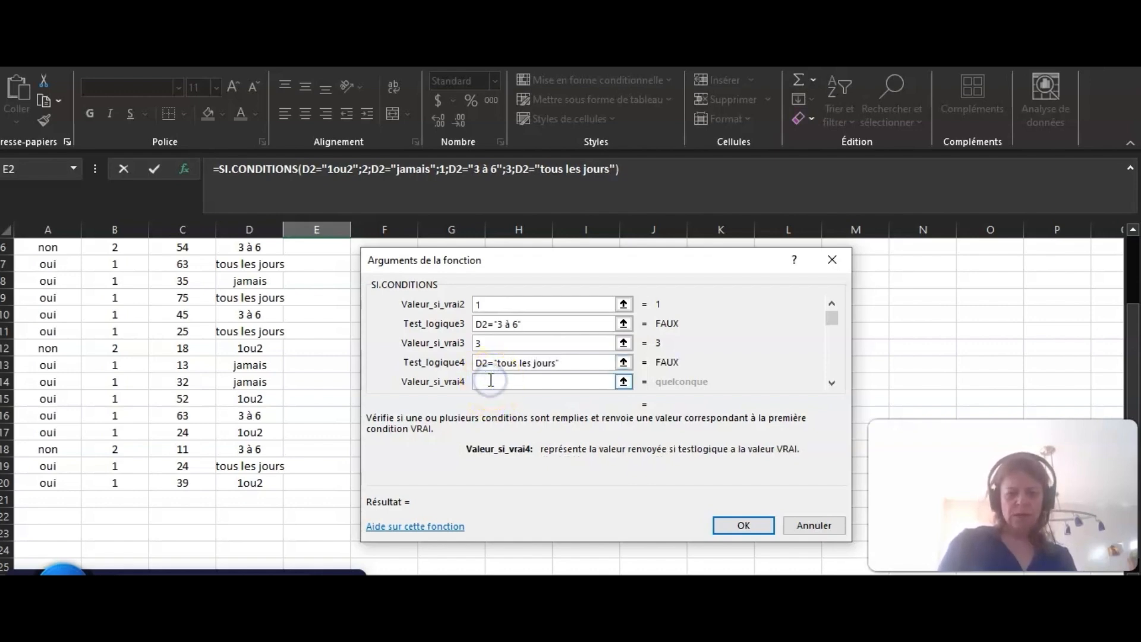
type("4")
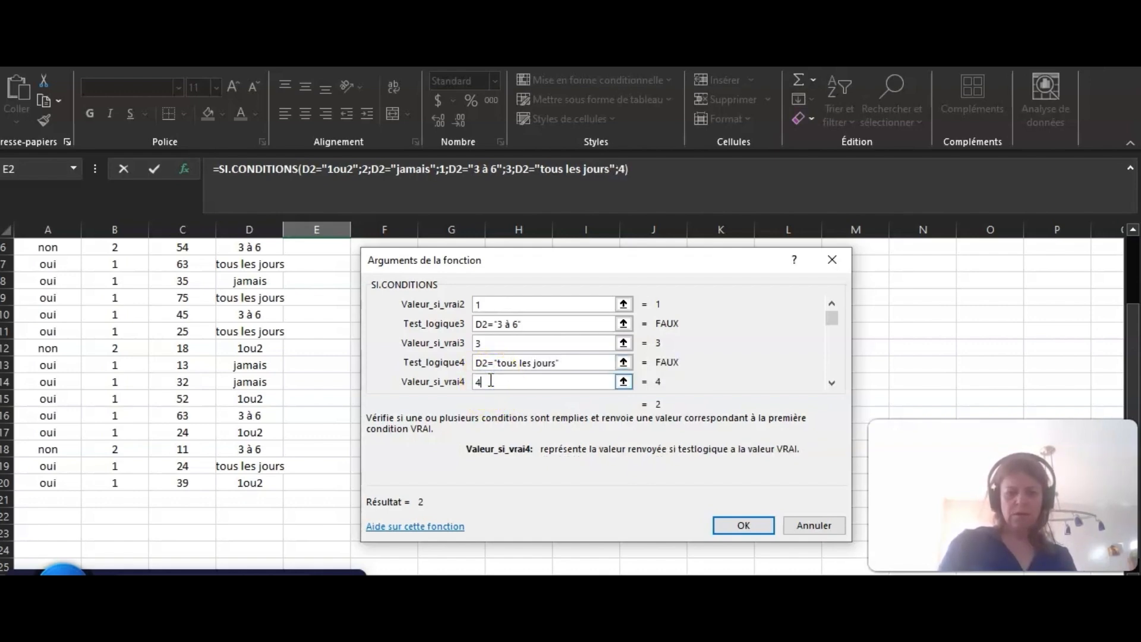
Confirm the function in E2 and fill its formula down column E to row 20 alongside the sweets answers.
left_click(744, 525)
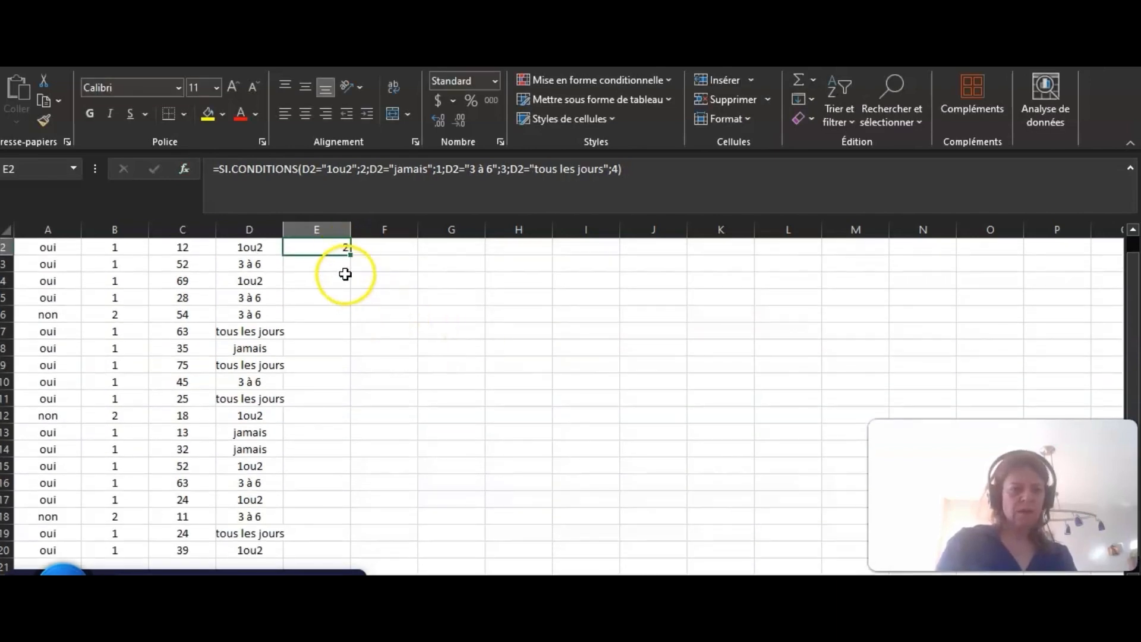
left_click_drag(351, 257, 350, 555)
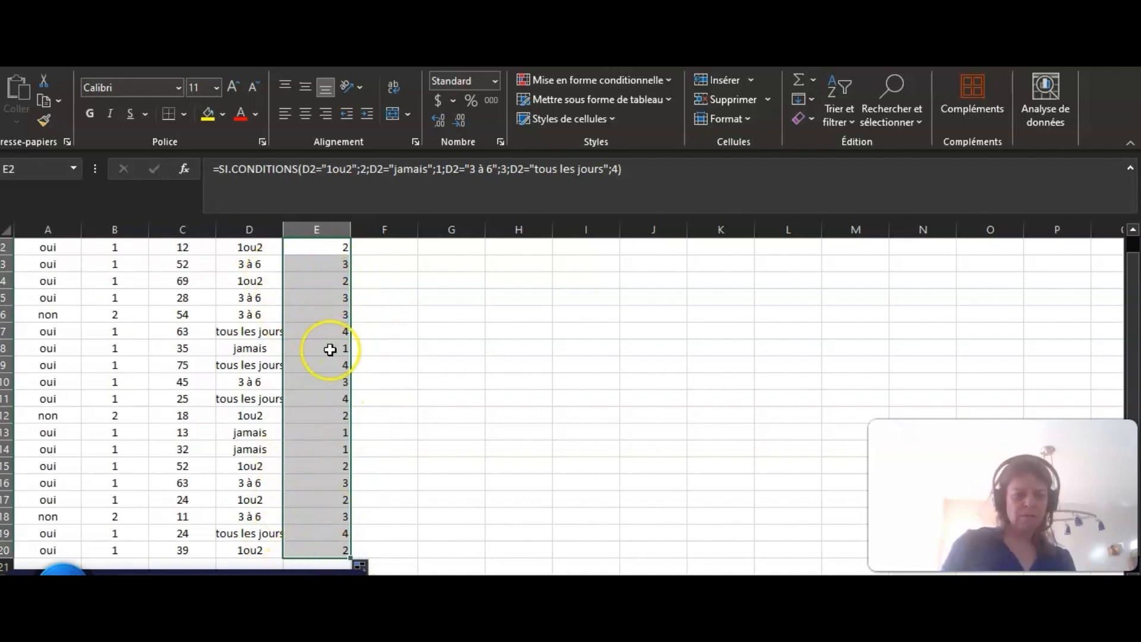
left_click(400, 314)
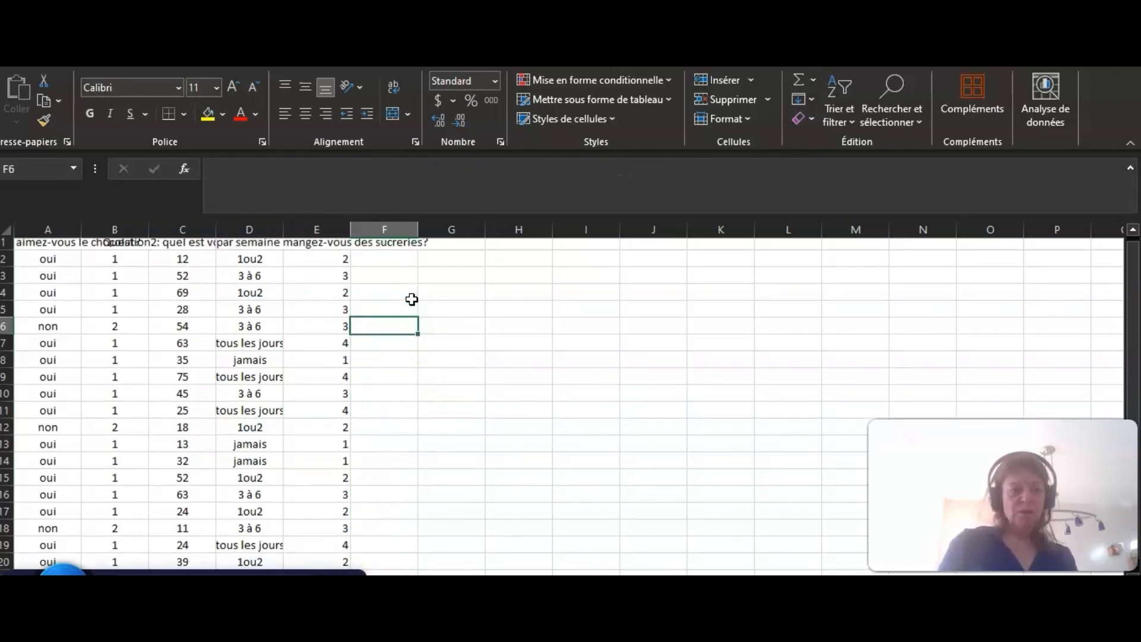
scroll(404, 315, "up", 1)
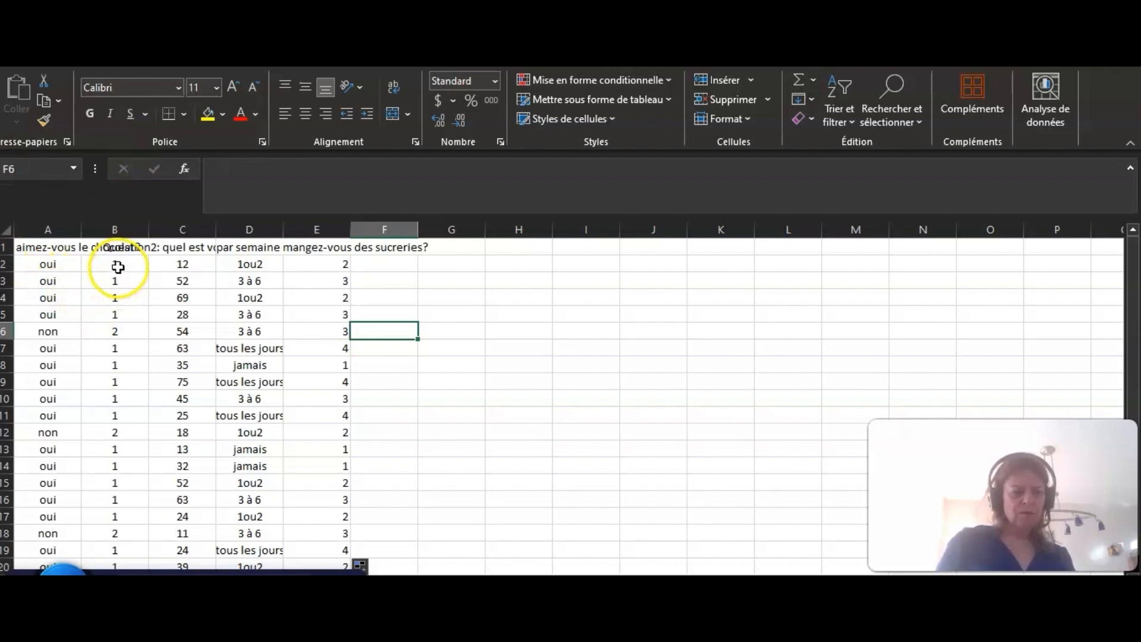
Copy the recoded chocolate answers in B2:B20 and switch to SPSS.
left_click_drag(117, 264, 112, 568)
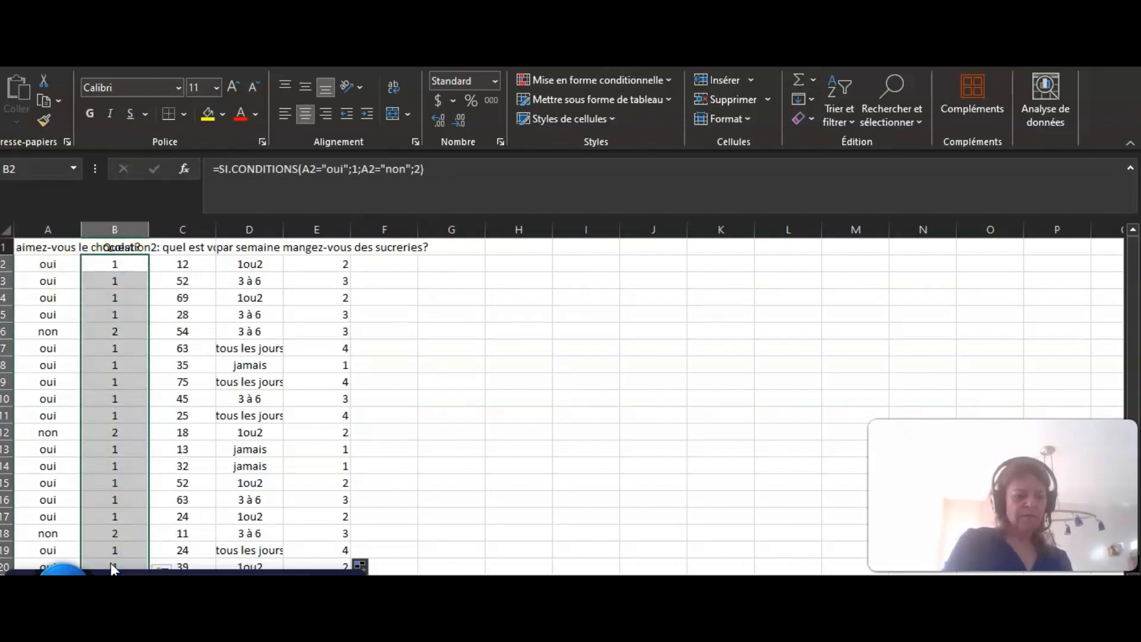
key("ctrl+c")
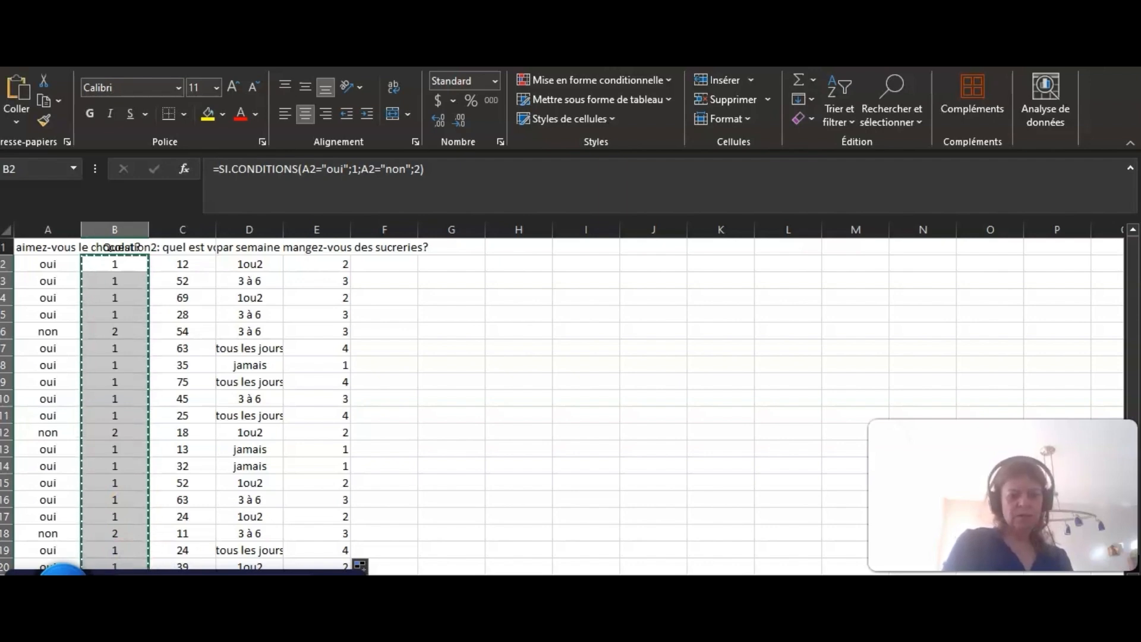
mouse_move(550, 579)
left_click(550, 544)
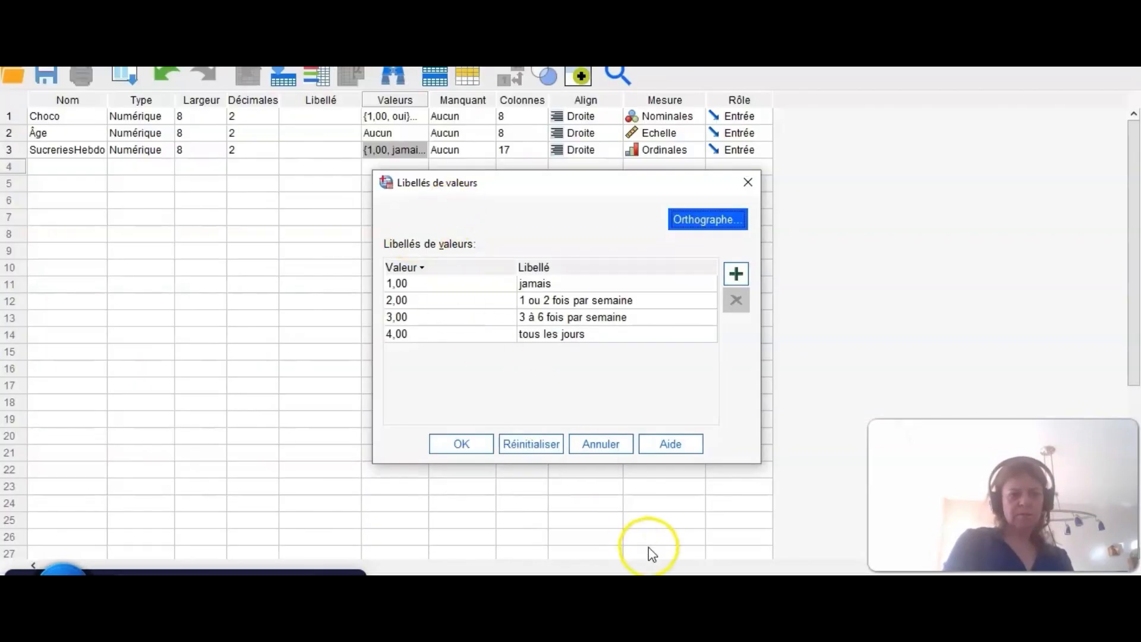
Confirm the SucreriesHebdo value labels and paste the copied codes into the Choco column of the data view, starting at row 1.
left_click(457, 443)
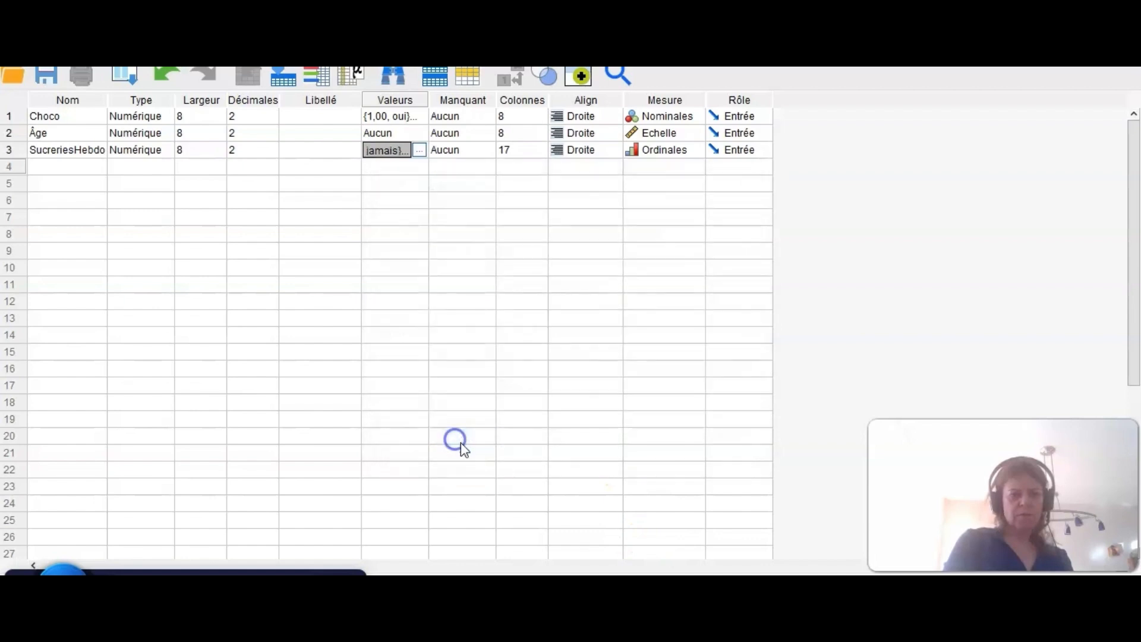
left_click(53, 580)
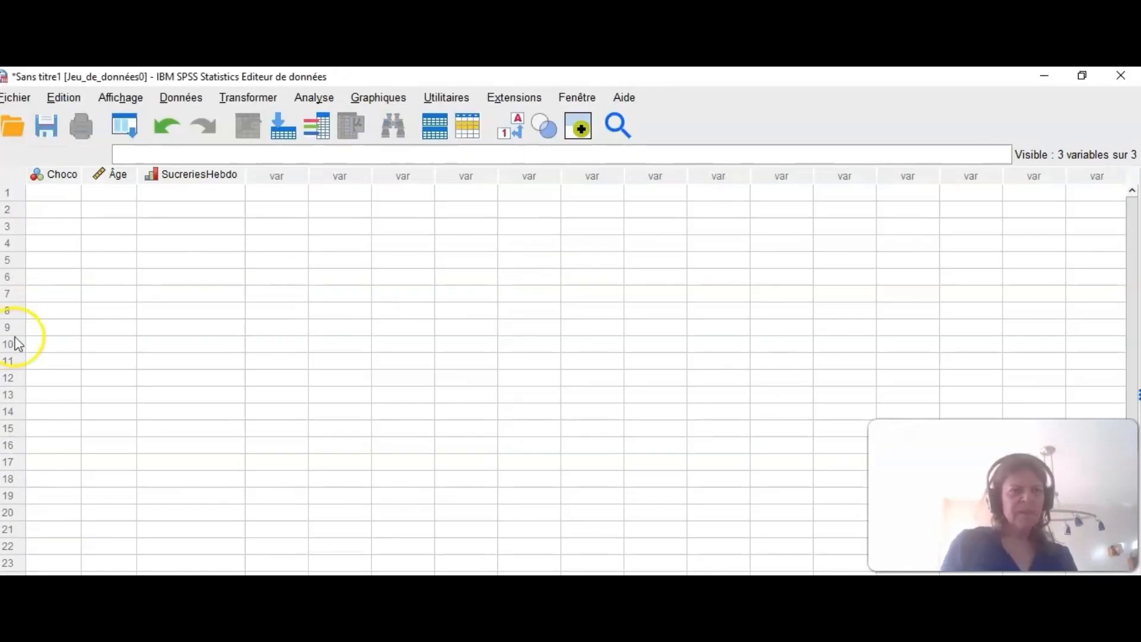
left_click_drag(50, 197, 55, 369)
left_click_drag(65, 470, 60, 513)
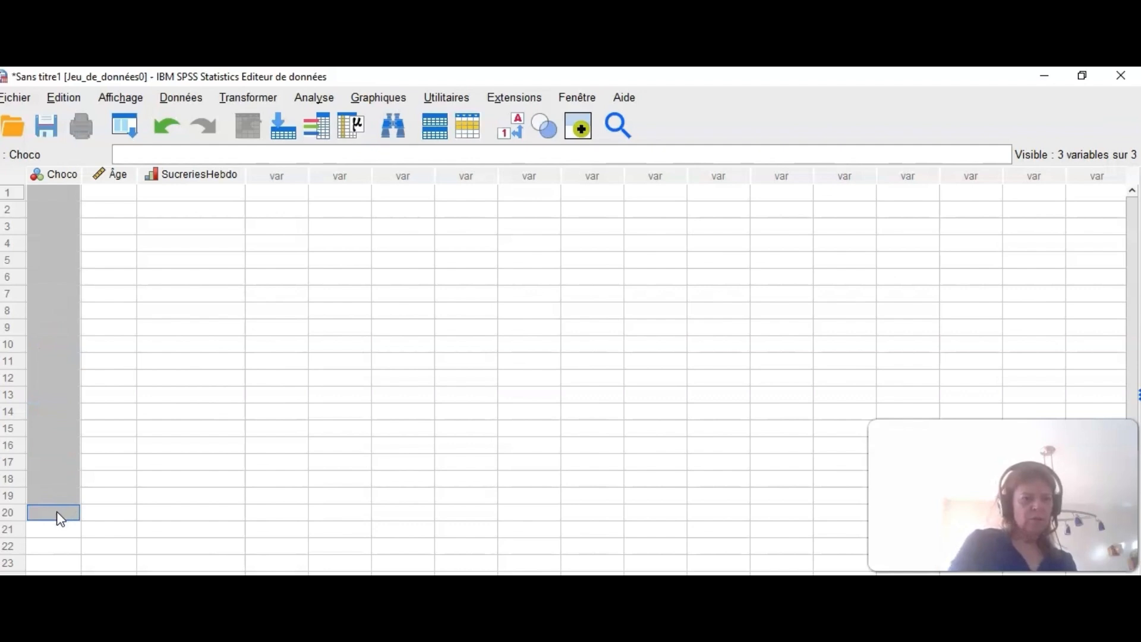
key("ctrl+v")
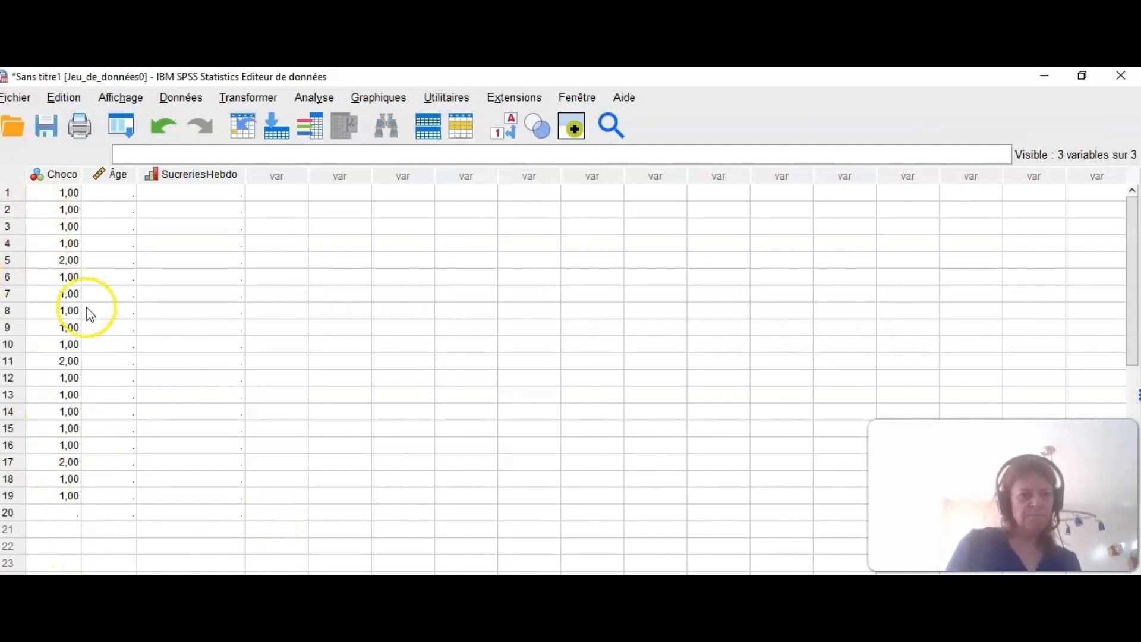
Copy the ages in C2:C20 from Excel and paste them into rows 1 to 19 of the Âge column in SPSS.
left_click(415, 585)
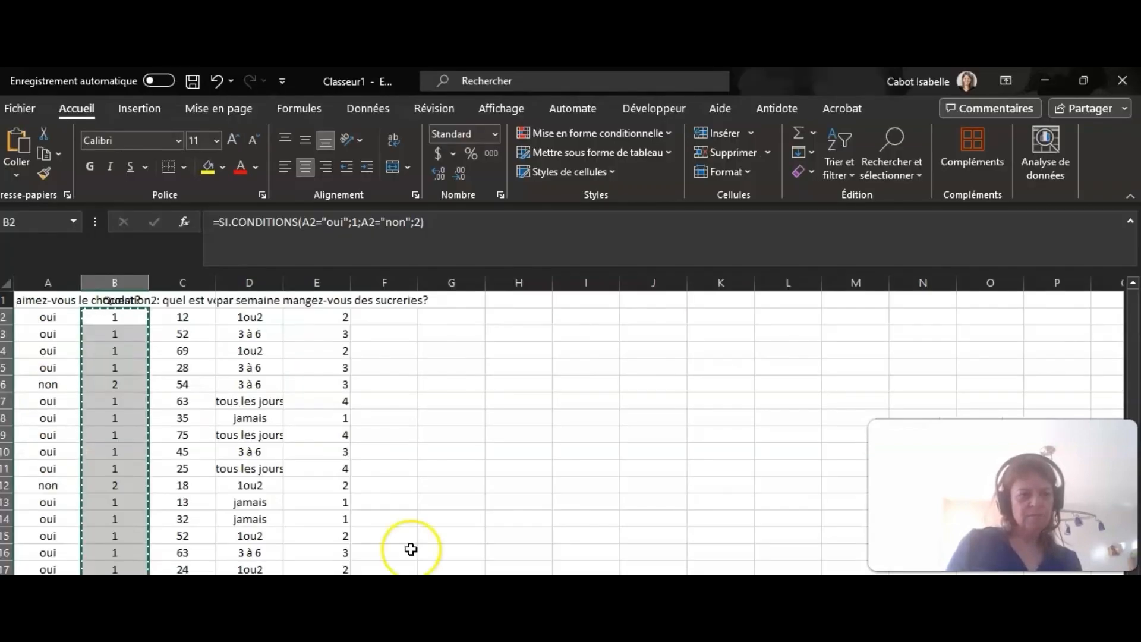
double_click(531, 375)
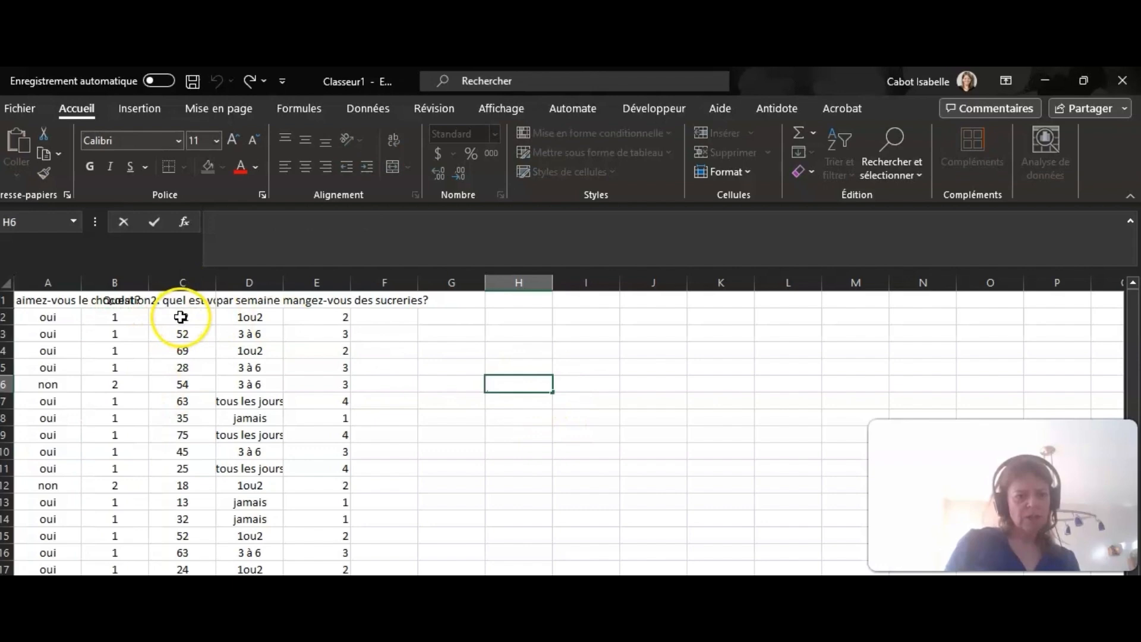
left_click_drag(179, 316, 182, 618)
key("ctrl+c")
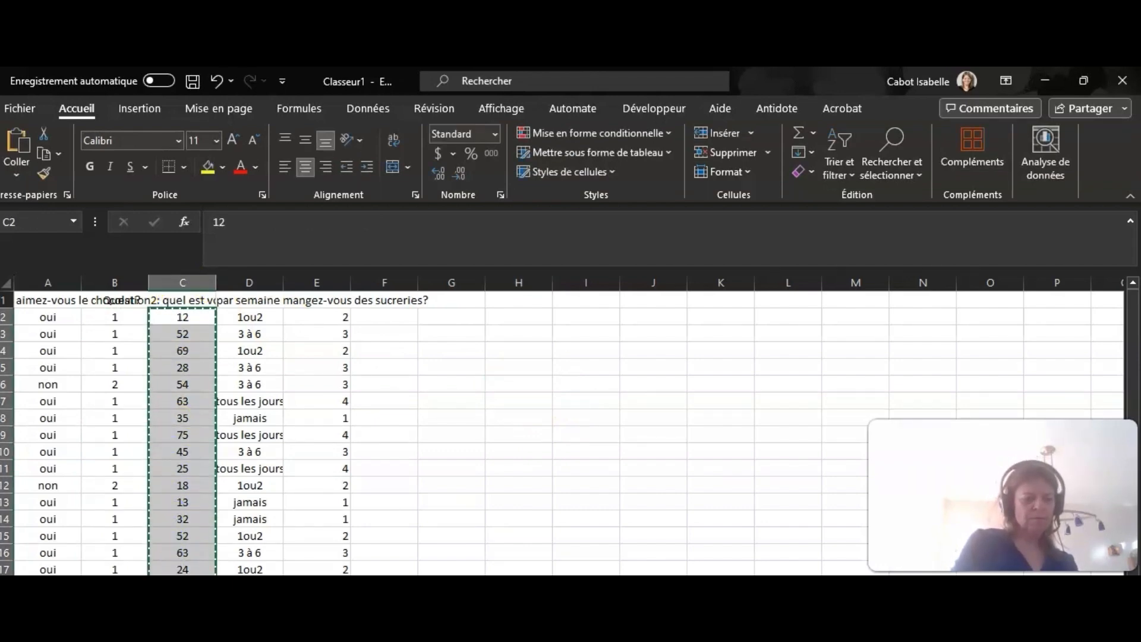
key("alt+Tab")
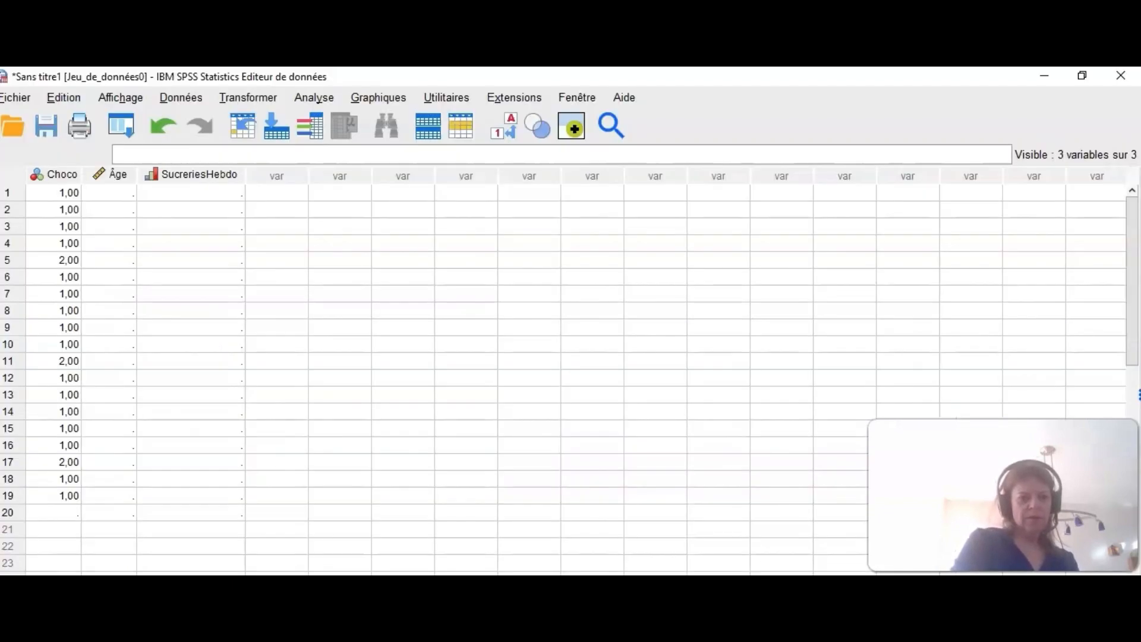
left_click_drag(104, 193, 125, 494)
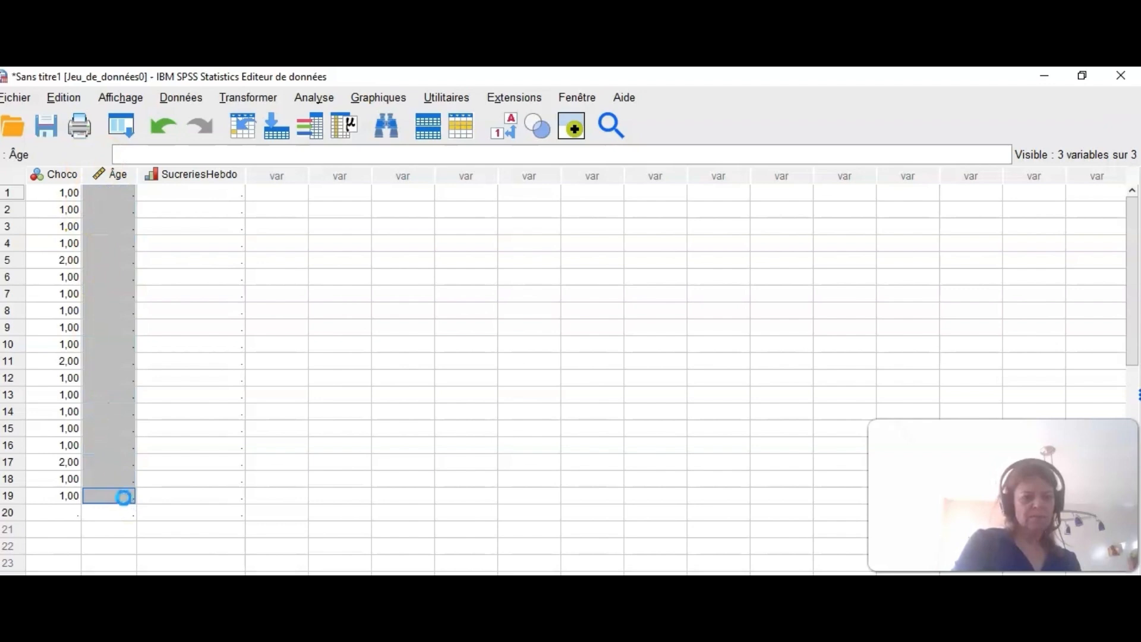
key("ctrl+v")
left_click(429, 466)
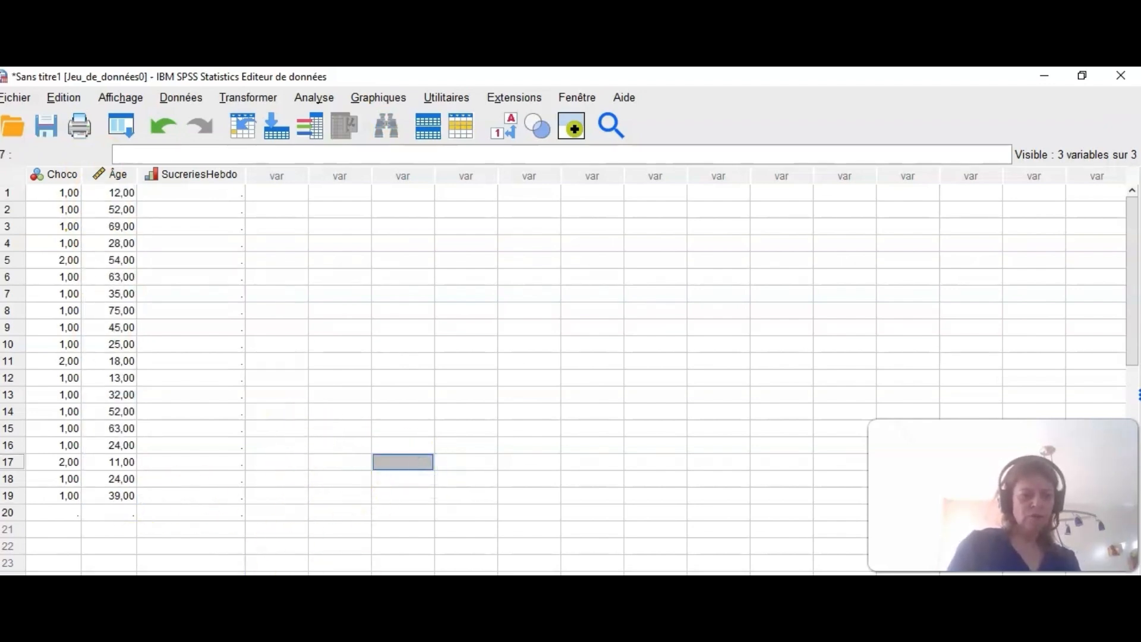
Copy the recoded sweets answers in E2:E20 from Excel and paste them into rows 1 to 19 of the SucreriesHebdo column in SPSS.
key("alt+Tab")
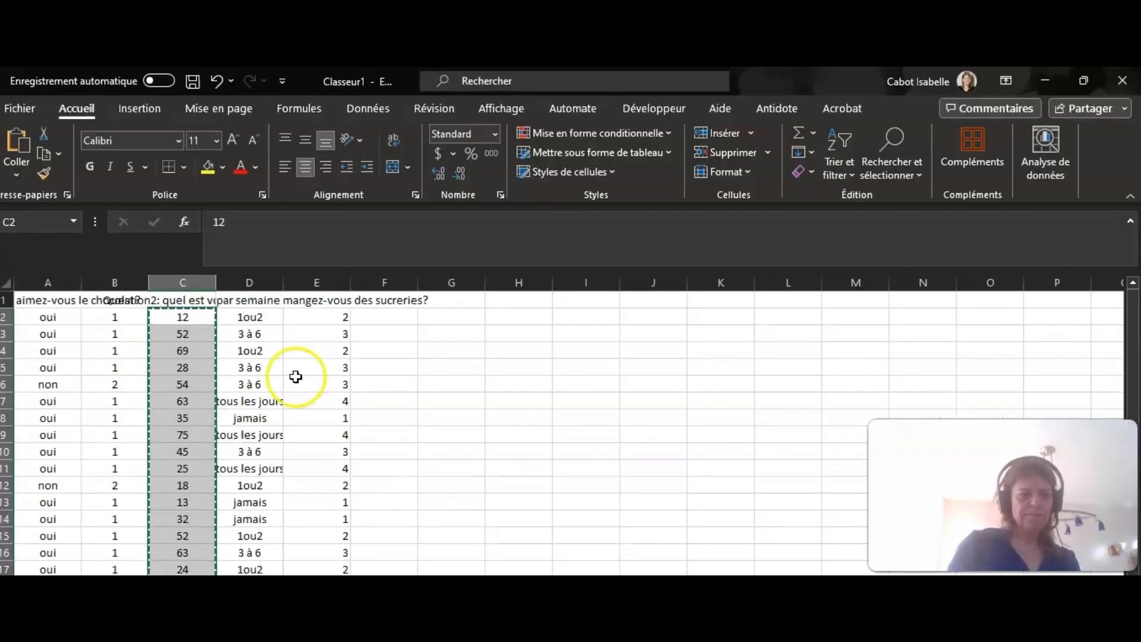
left_click_drag(313, 317, 321, 571)
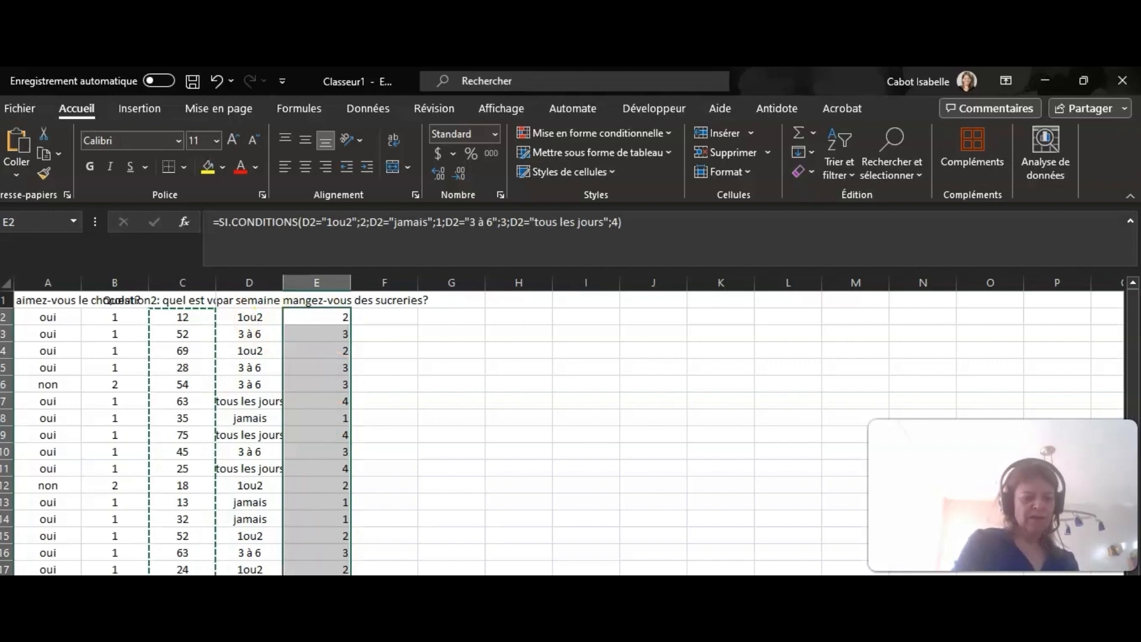
key("ctrl+c")
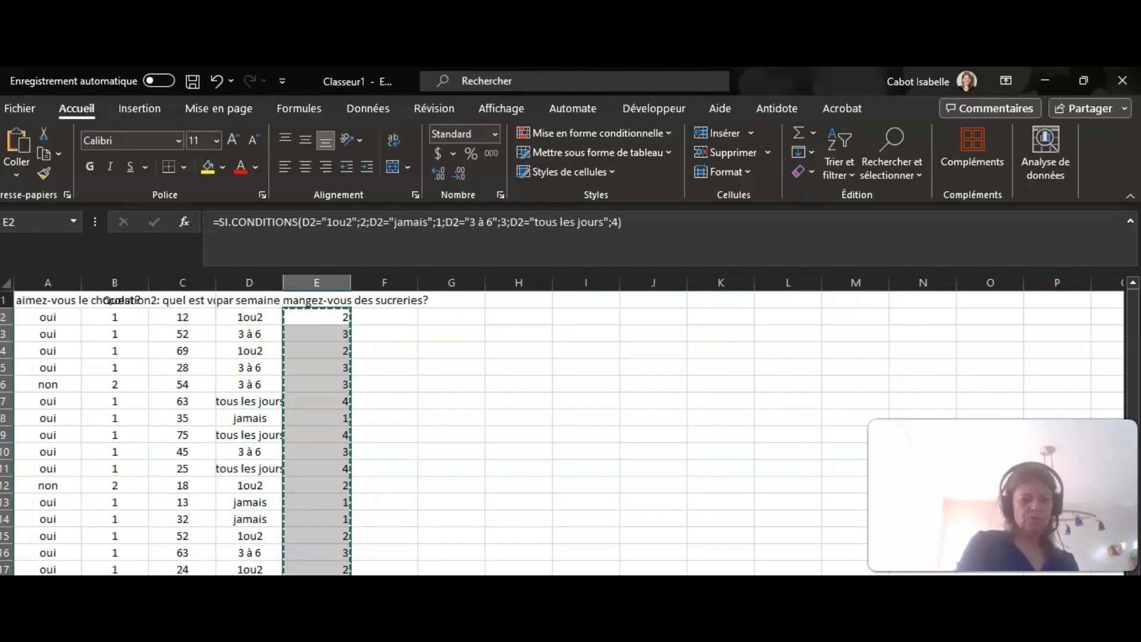
key("alt+Tab")
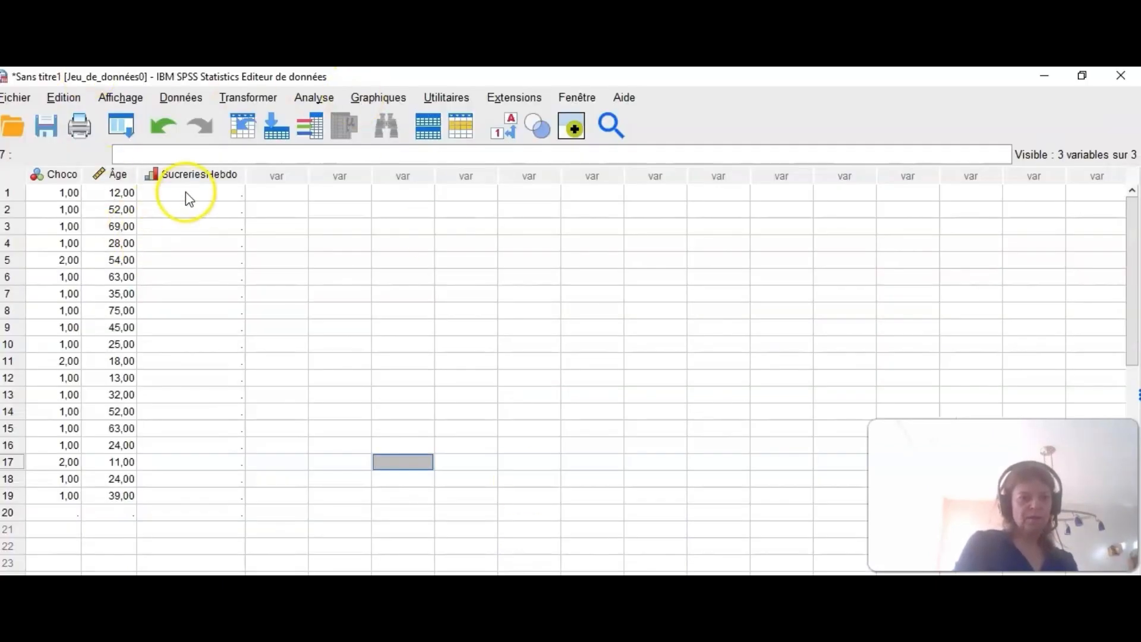
left_click_drag(185, 192, 208, 496)
key("ctrl+v")
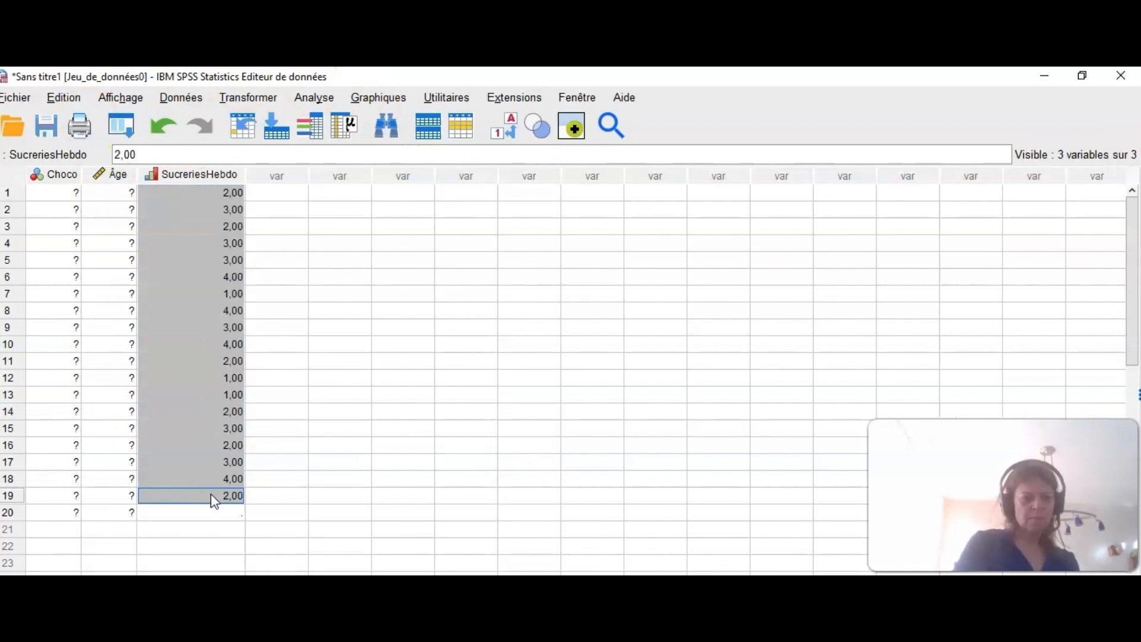
left_click(424, 495)
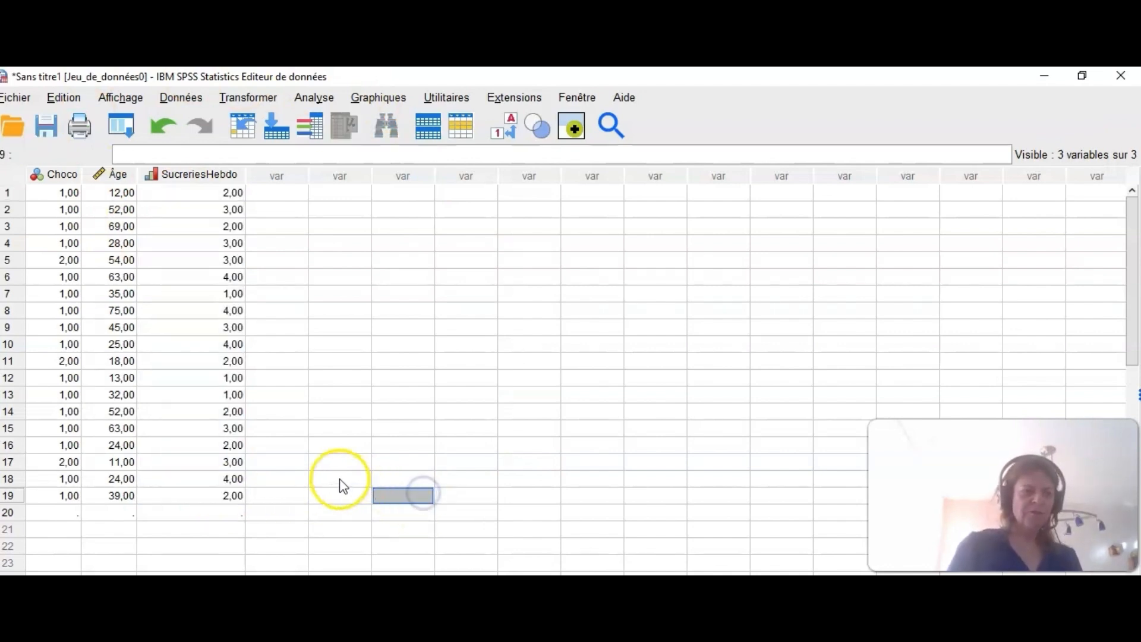